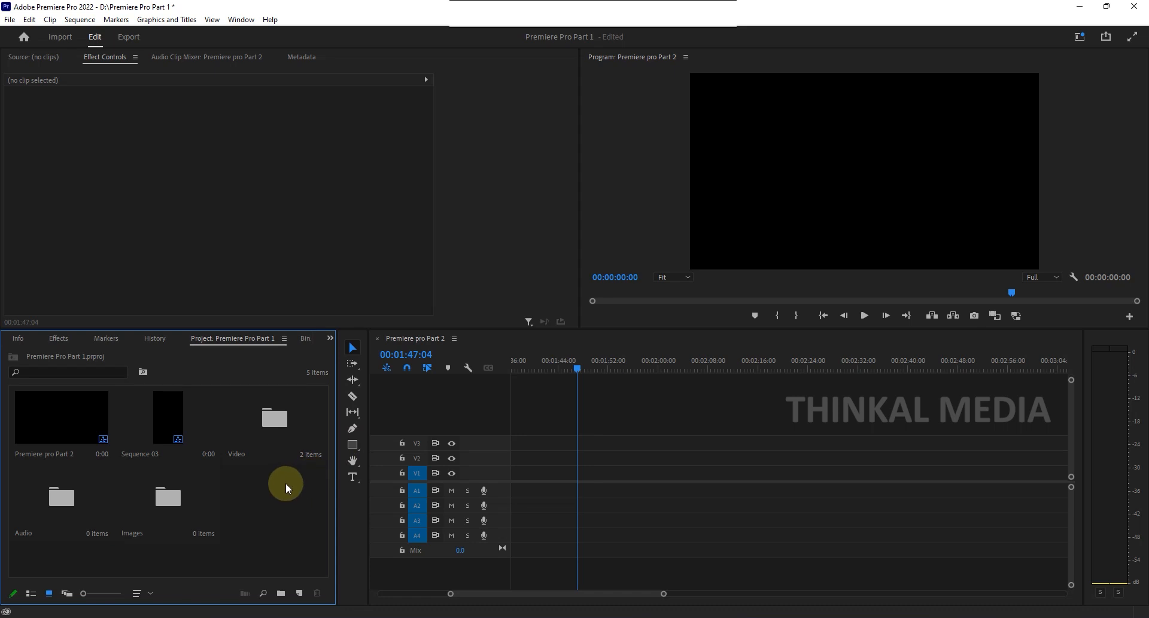
Import 3.jpg into the Images bin and place it on video track V1 starting at about 00:01:47:07.
{"action": "left_click", "coordinate": [537, 364]}
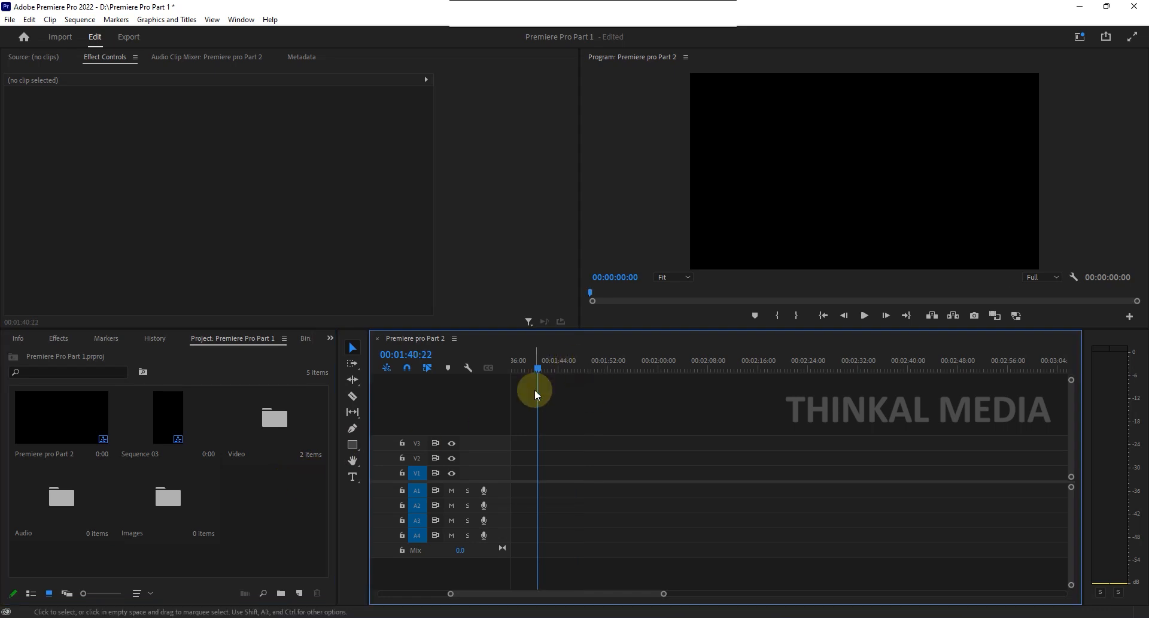
{"action": "double_click", "coordinate": [172, 498]}
{"action": "right_click", "coordinate": [180, 483]}
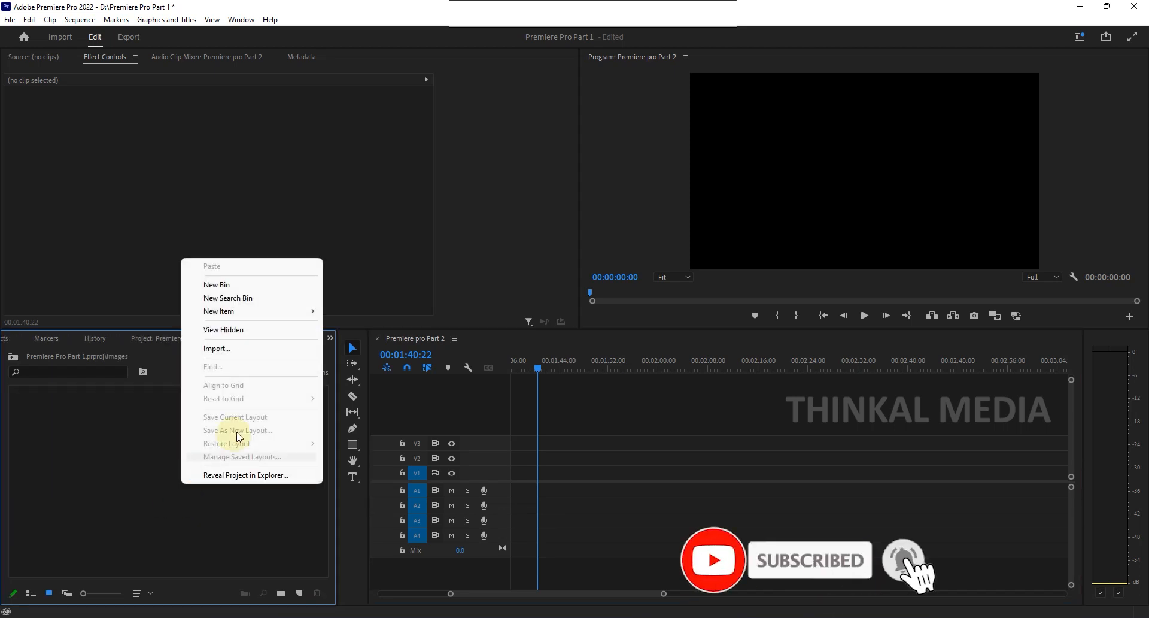
{"action": "left_click", "coordinate": [243, 352]}
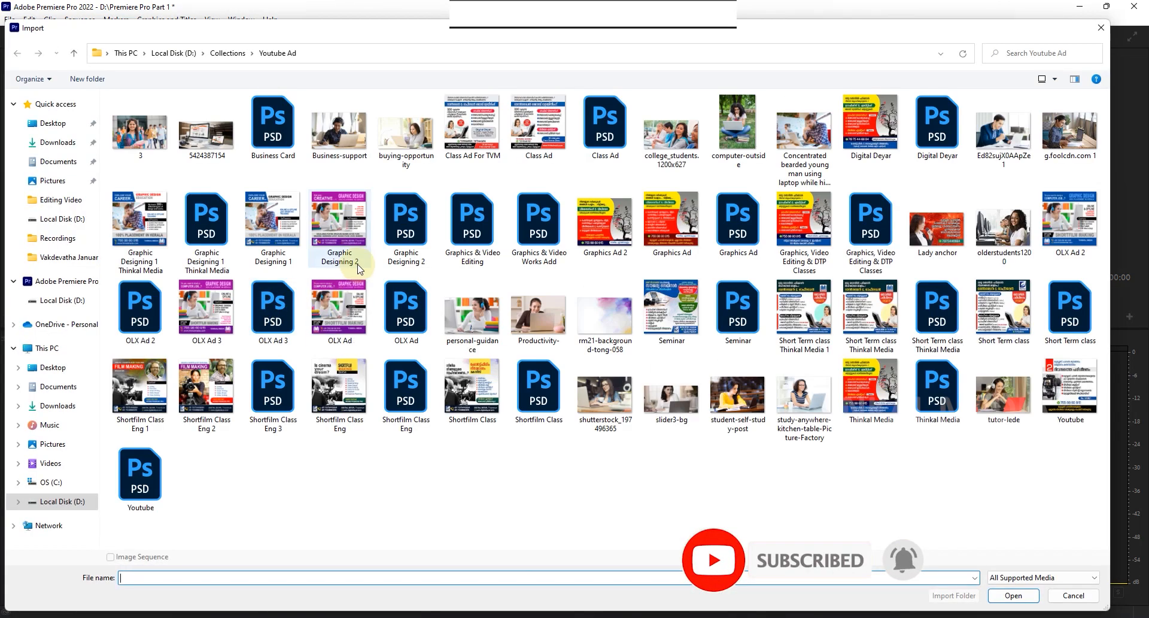
{"action": "double_click", "coordinate": [142, 132]}
{"action": "left_click_drag", "start_coordinate": [68, 422], "coordinate": [595, 472]}
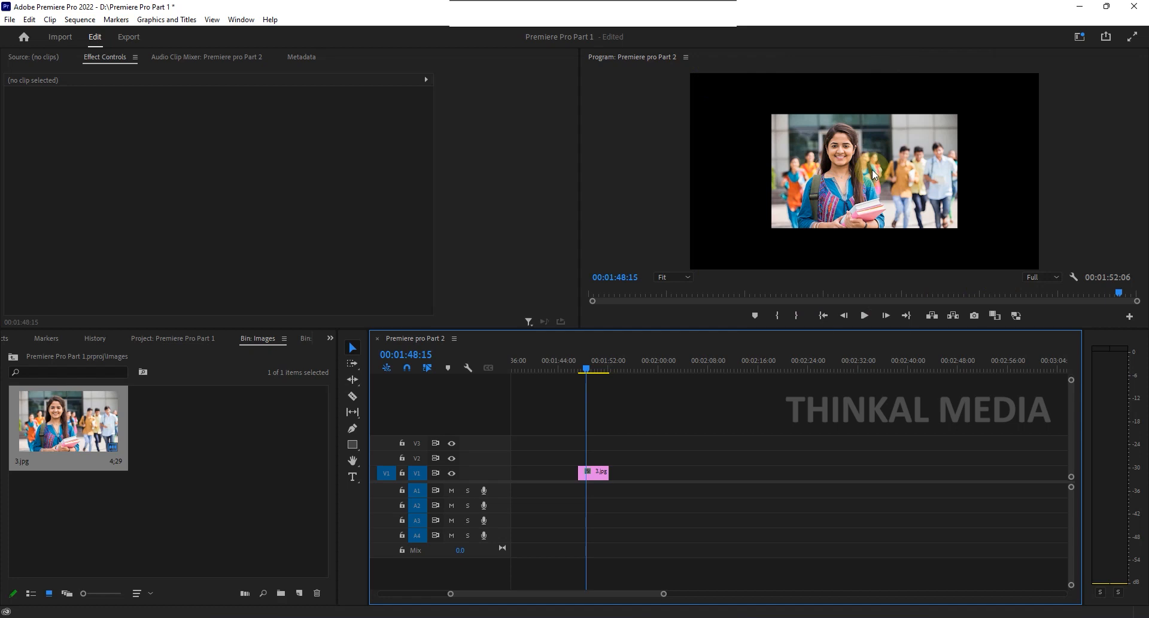
Check the image size in the properties of the 3.jpg timeline clip.
{"action": "left_click", "coordinate": [597, 473]}
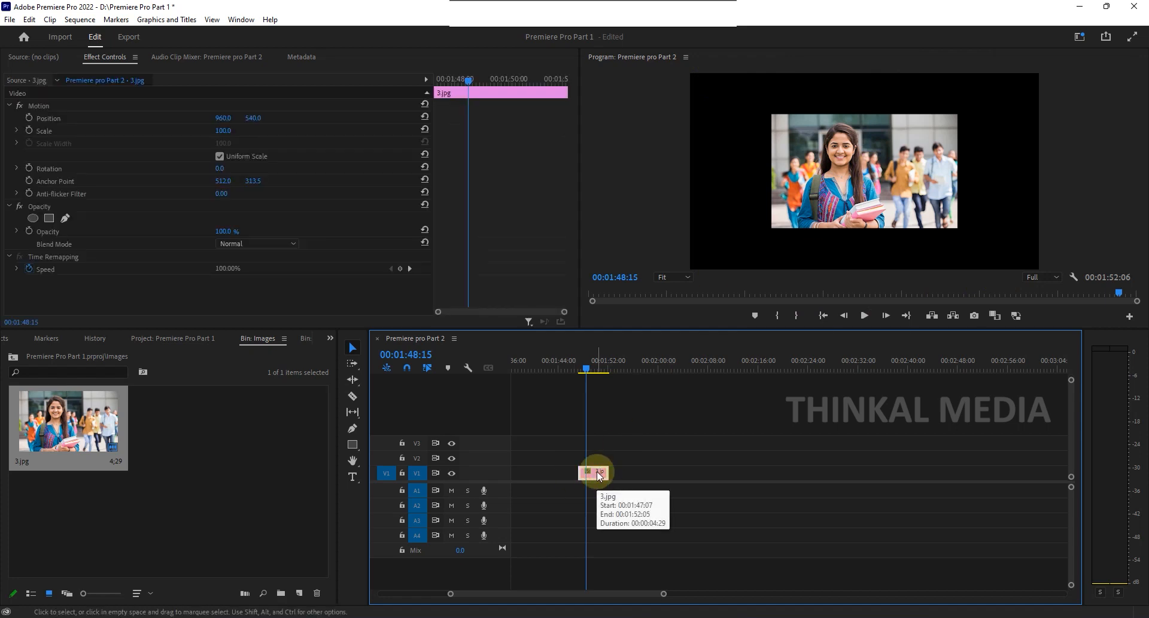
{"action": "right_click", "coordinate": [598, 476]}
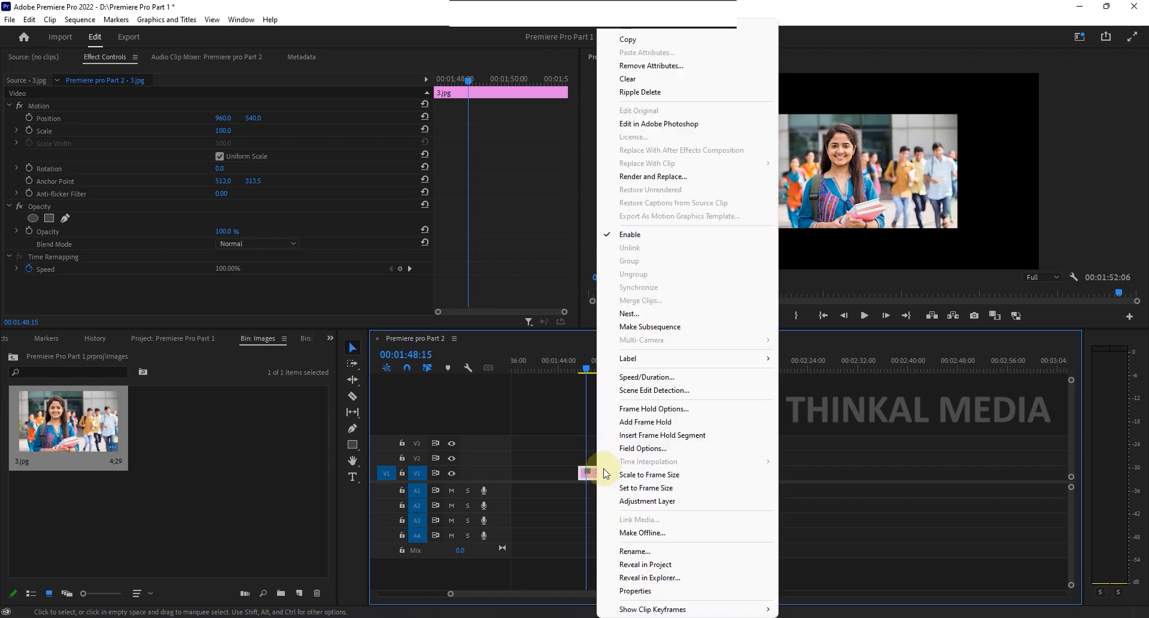
{"action": "left_click", "coordinate": [649, 591]}
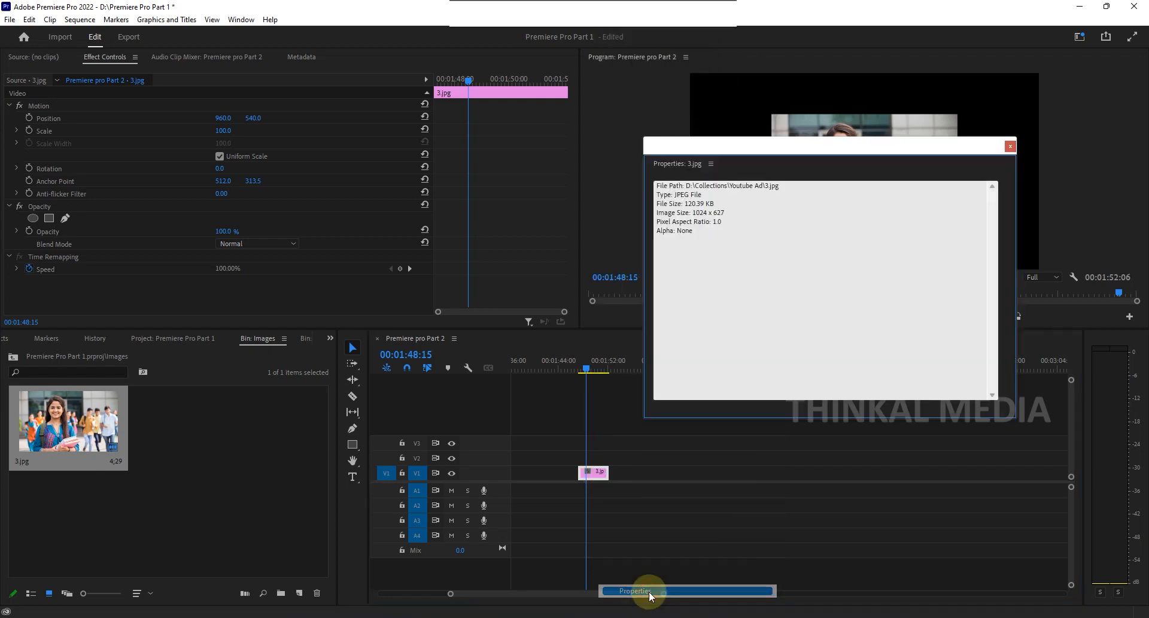
{"action": "left_click_drag", "start_coordinate": [803, 142], "coordinate": [826, 243]}
{"action": "left_click", "coordinate": [747, 302]}
{"action": "left_click_drag", "start_coordinate": [747, 302], "coordinate": [680, 302]}
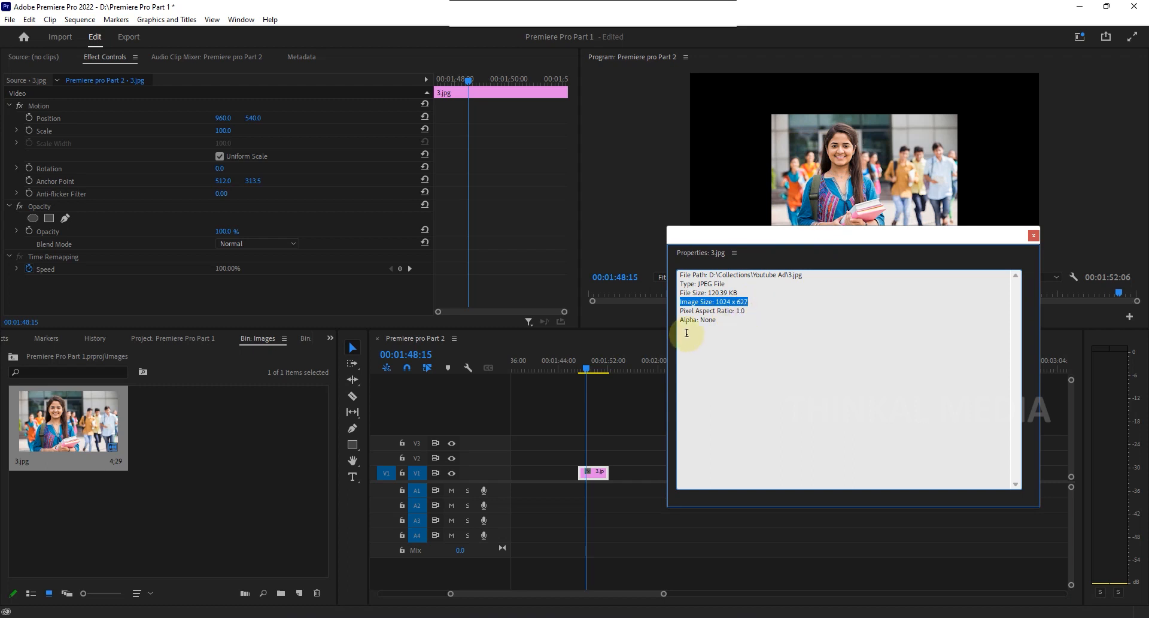
{"action": "left_click", "coordinate": [1032, 236]}
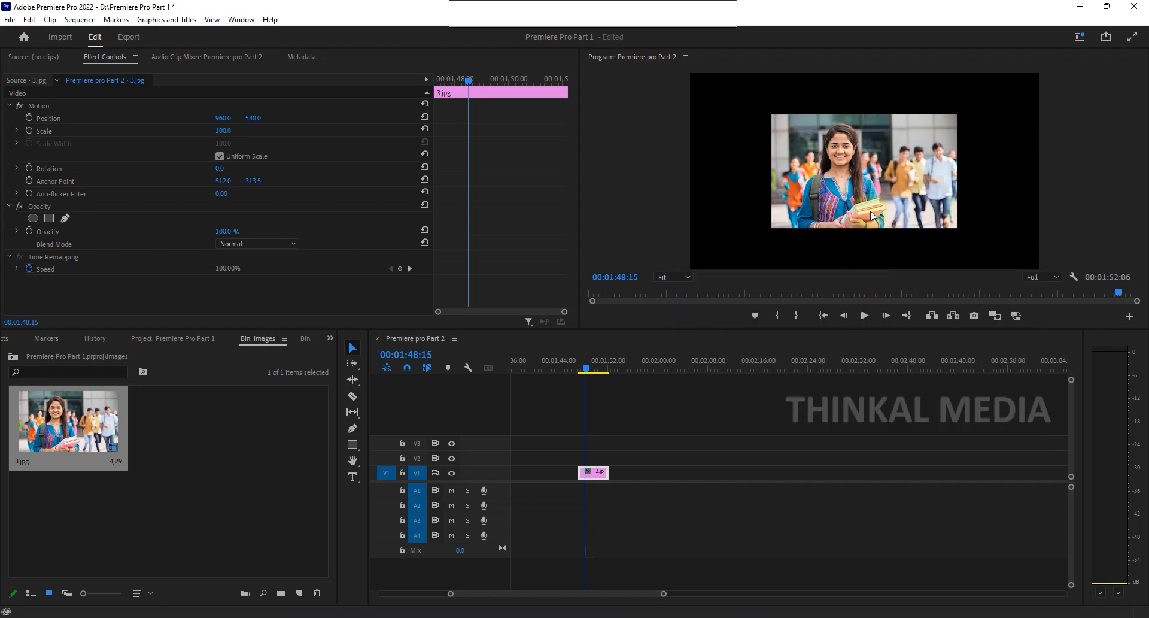
Scale the 3.jpg clip to the frame size and enlarge it to a scale of about 109 to fill the frame width.
{"action": "right_click", "coordinate": [599, 473]}
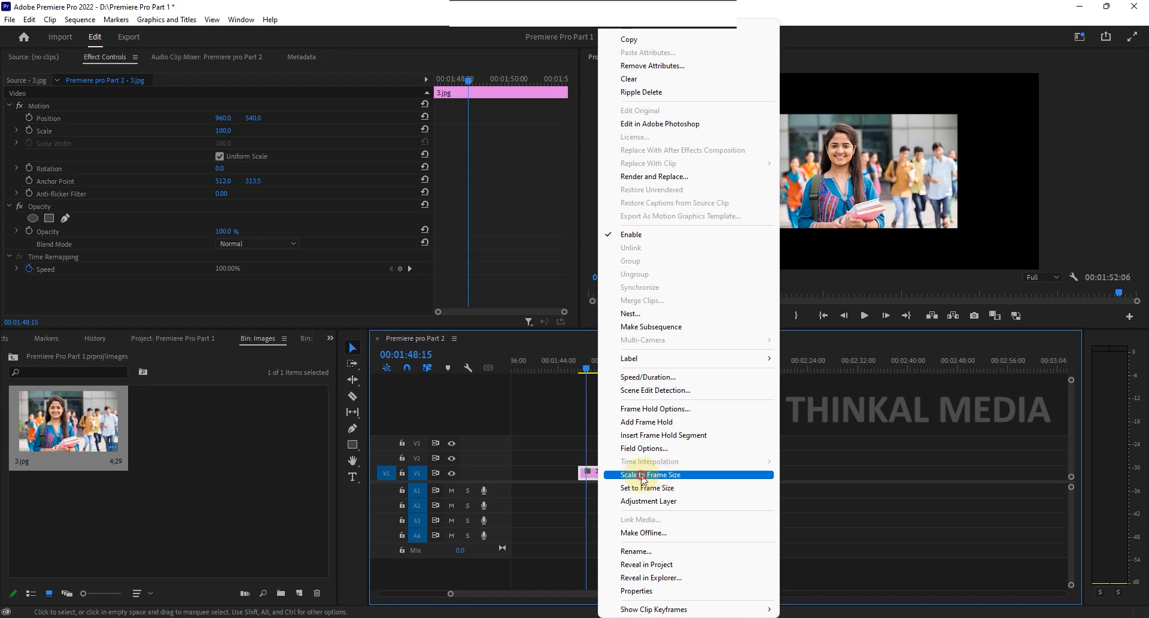
{"action": "left_click", "coordinate": [642, 476]}
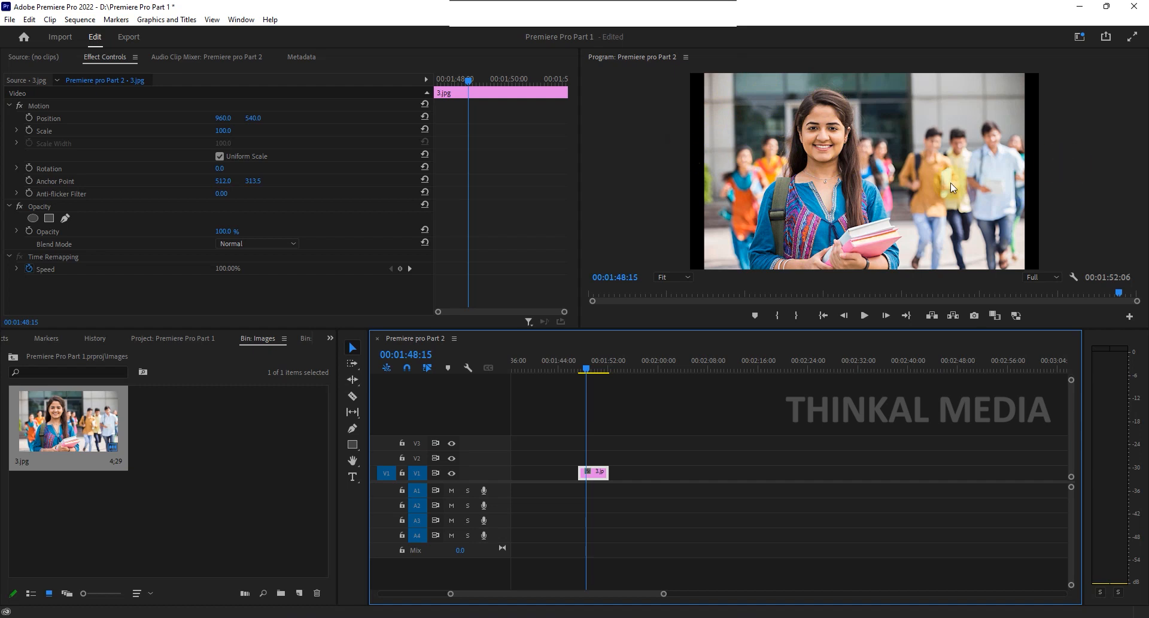
{"action": "left_click", "coordinate": [818, 179]}
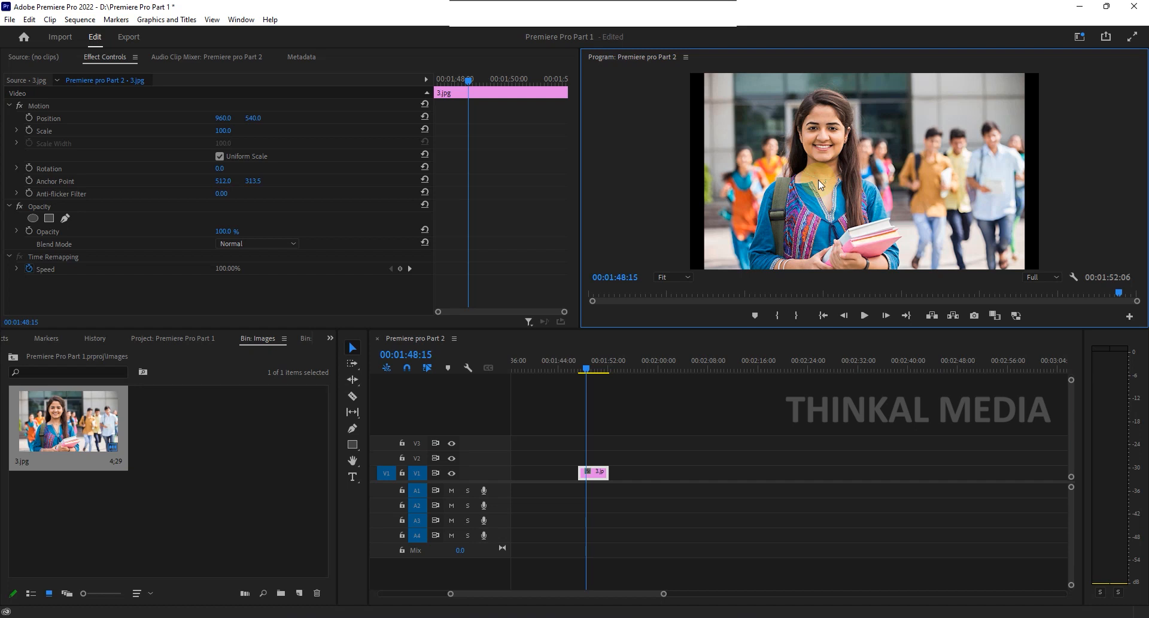
{"action": "double_click", "coordinate": [817, 179]}
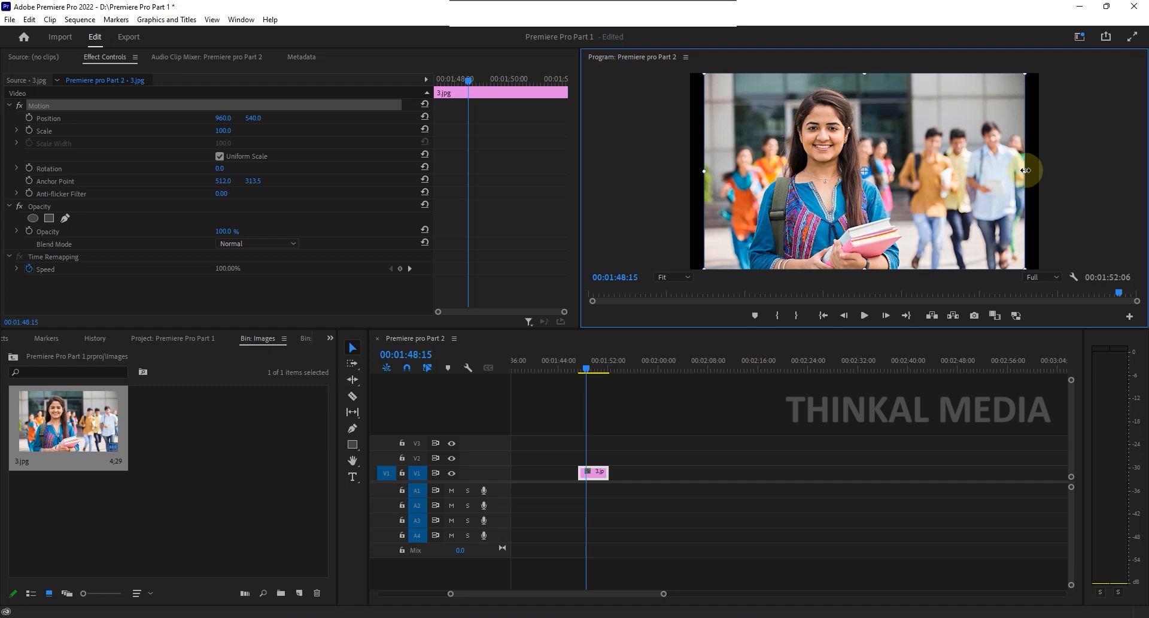
{"action": "left_click_drag", "start_coordinate": [1025, 170], "coordinate": [1040, 172]}
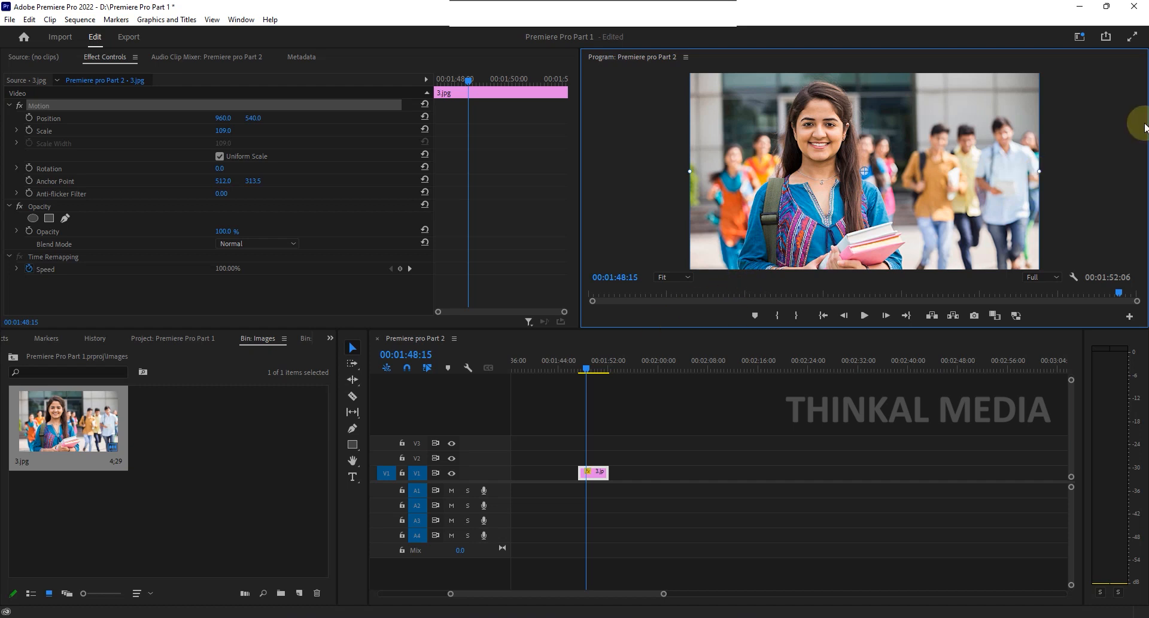
{"action": "mouse_move", "coordinate": [1038, 172]}
{"action": "left_mouse_down"}
{"action": "mouse_move", "coordinate": [1003, 188]}
{"action": "mouse_move", "coordinate": [1037, 187]}
{"action": "left_mouse_up"}
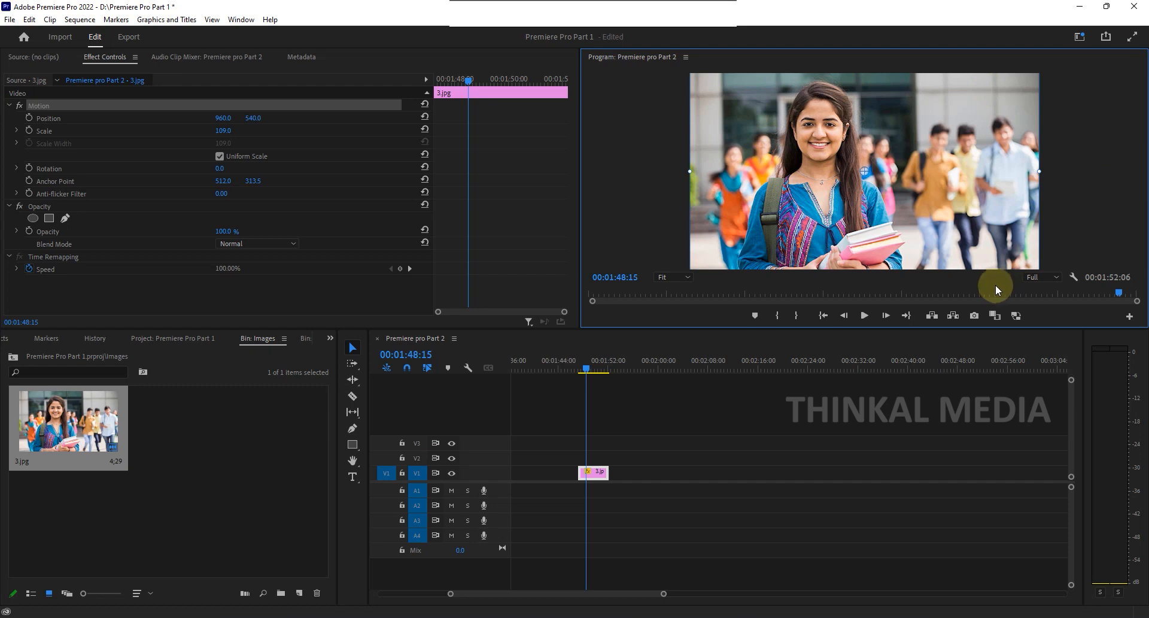
Turn off Uniform Scale for the video_20221222_184425.mp4 clip and resize its width alone, ending at a Scale Width of about 101.4.
{"action": "left_click", "coordinate": [13, 356]}
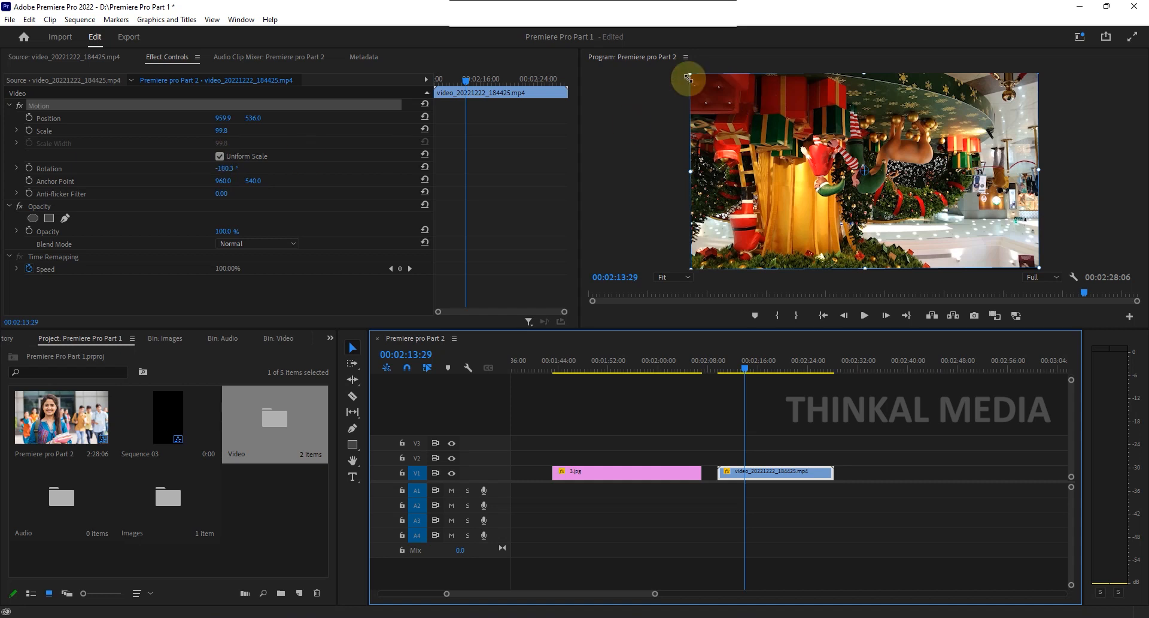
{"action": "left_click_drag", "start_coordinate": [688, 78], "coordinate": [744, 121]}
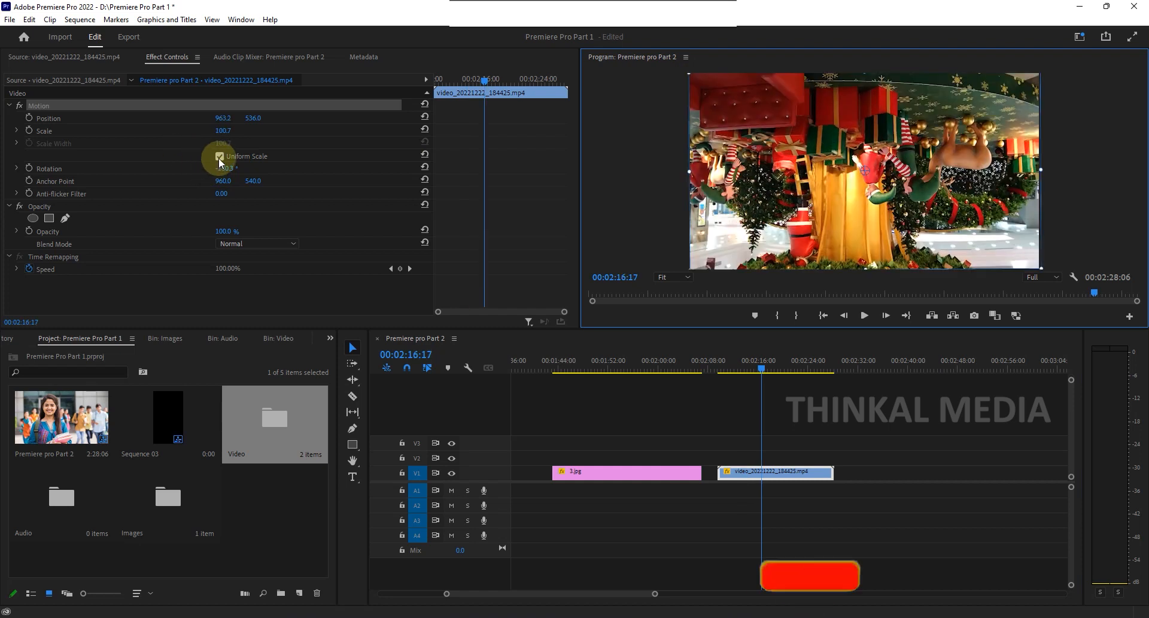
{"action": "left_click", "coordinate": [219, 156]}
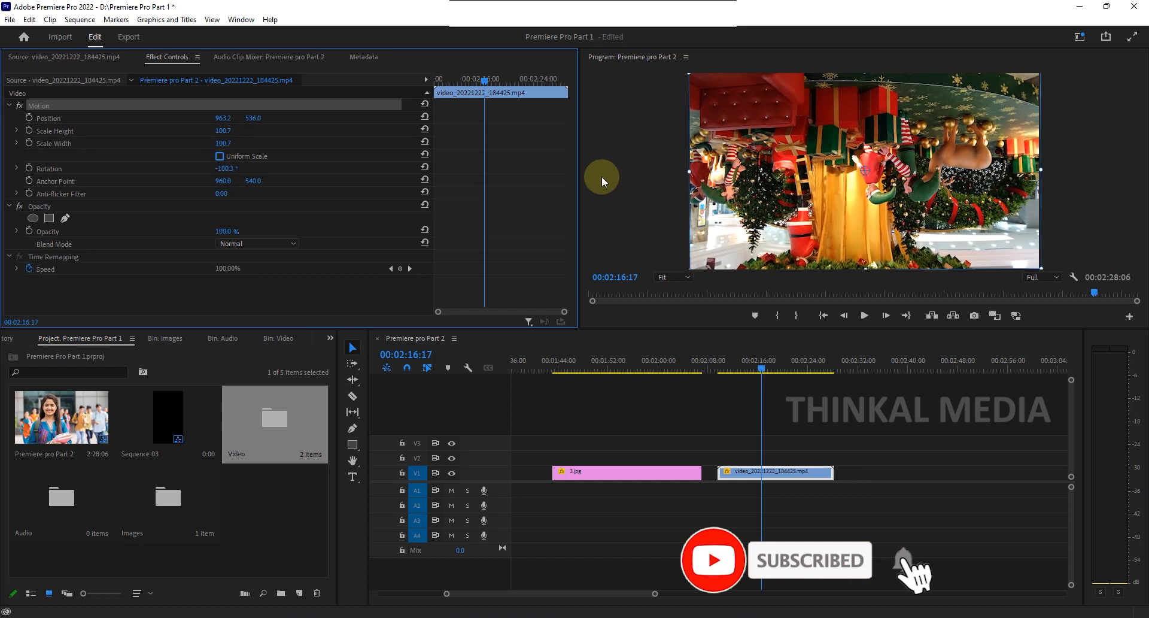
{"action": "left_click_drag", "start_coordinate": [689, 171], "coordinate": [795, 169]}
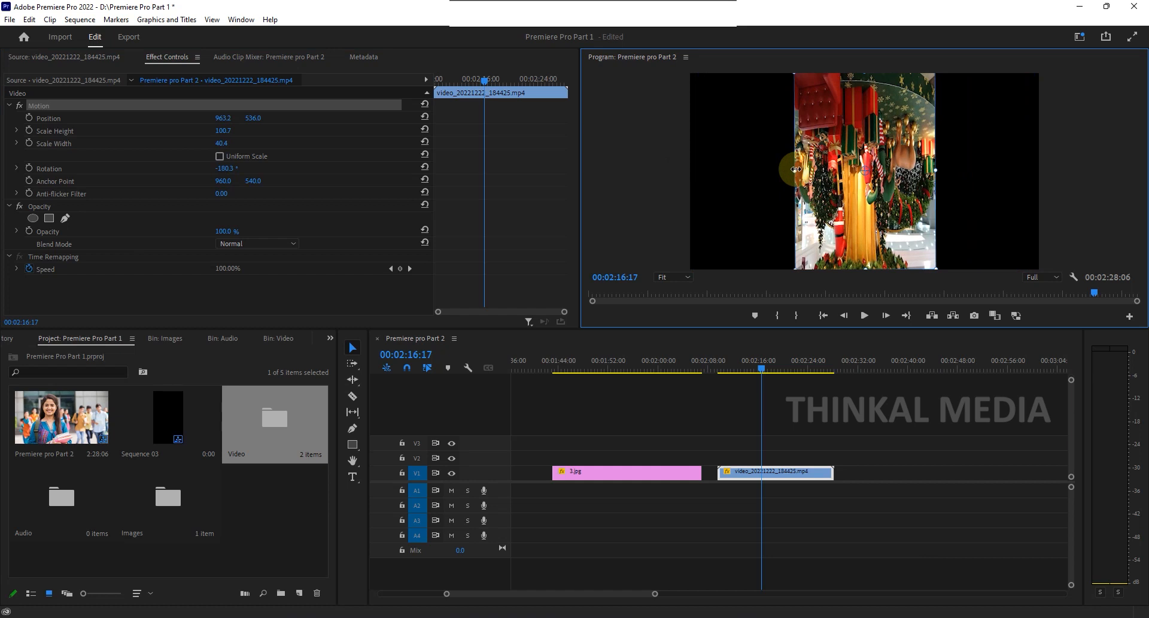
{"action": "left_click_drag", "start_coordinate": [796, 170], "coordinate": [725, 174]}
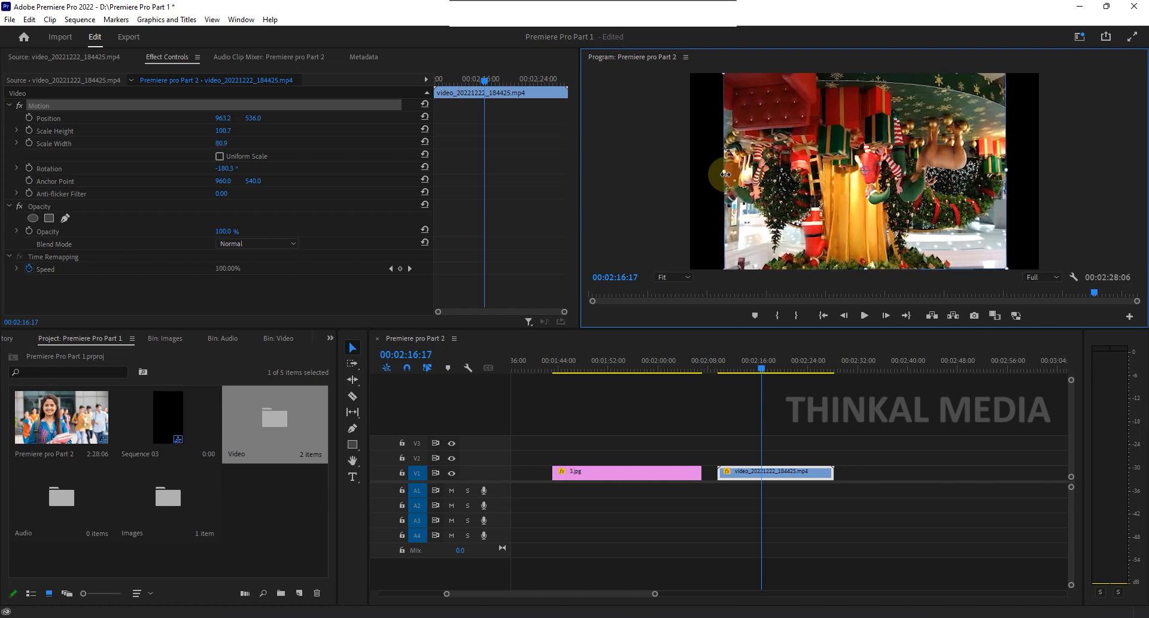
{"action": "left_click_drag", "start_coordinate": [725, 174], "coordinate": [689, 175]}
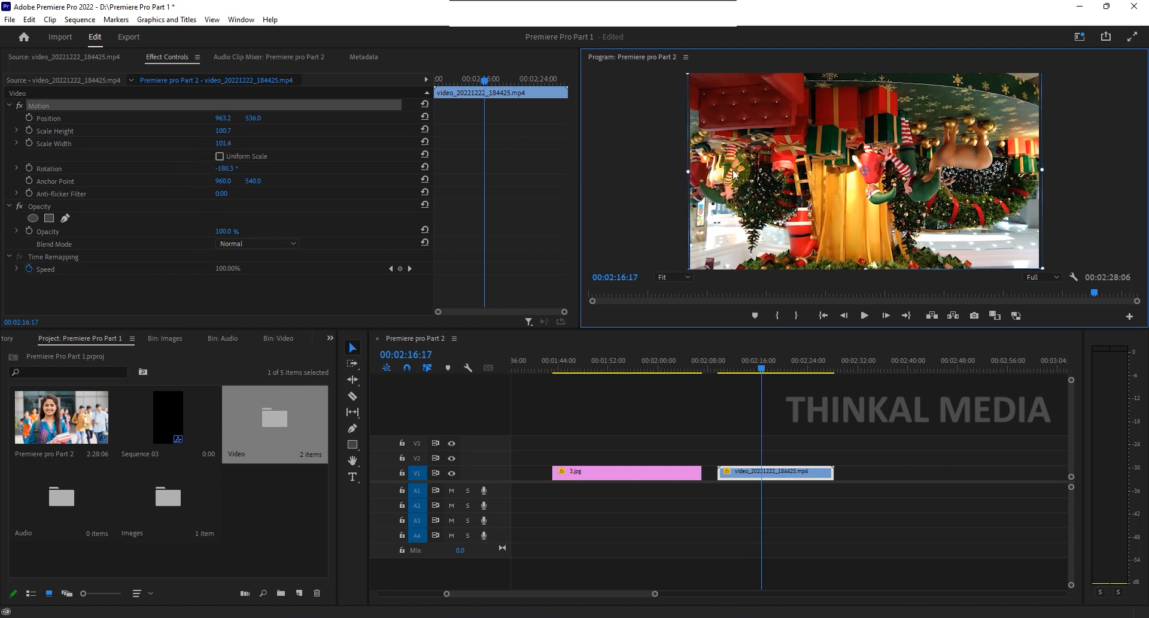
Turn Uniform Scale back on for the video clip and resize it proportionally in the program preview.
{"action": "left_click", "coordinate": [219, 156]}
{"action": "mouse_move", "coordinate": [688, 173]}
{"action": "left_mouse_down"}
{"action": "mouse_move", "coordinate": [758, 174]}
{"action": "mouse_move", "coordinate": [683, 179]}
{"action": "left_mouse_up"}
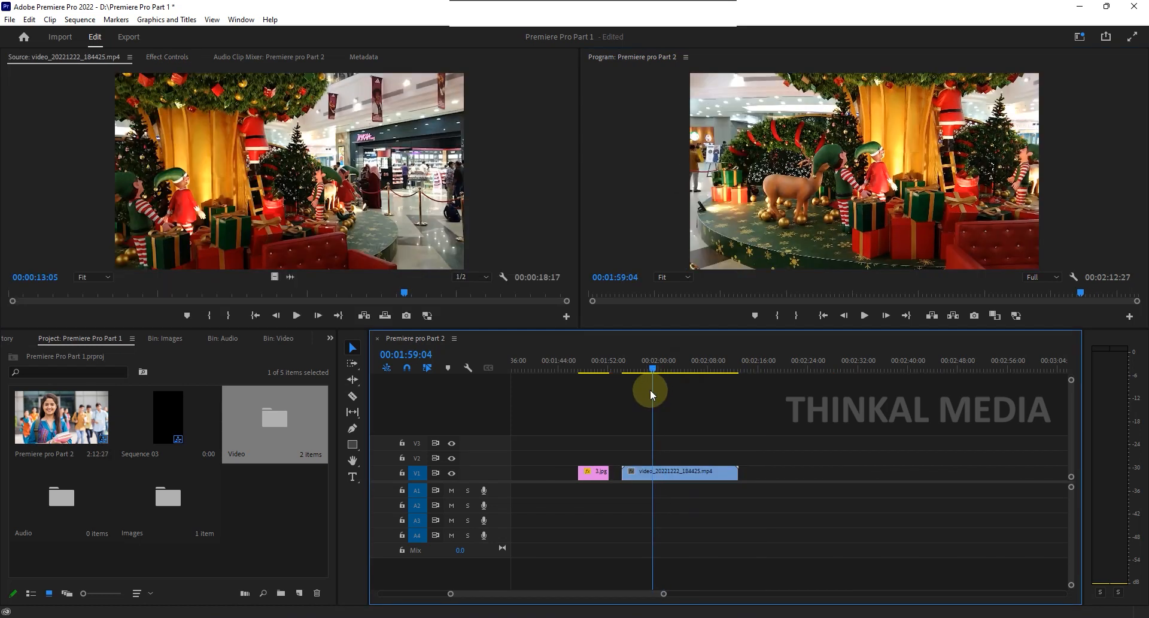
Select the 3.jpg clip in the timeline and show its Effect Controls.
{"action": "left_click", "coordinate": [671, 473]}
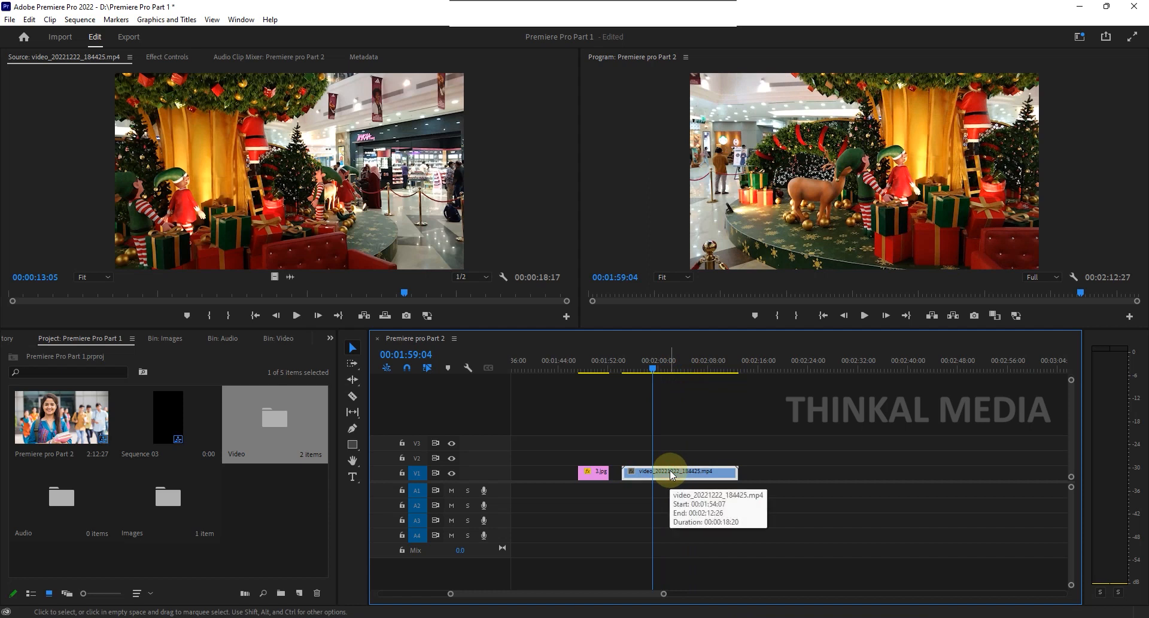
{"action": "left_click", "coordinate": [590, 473]}
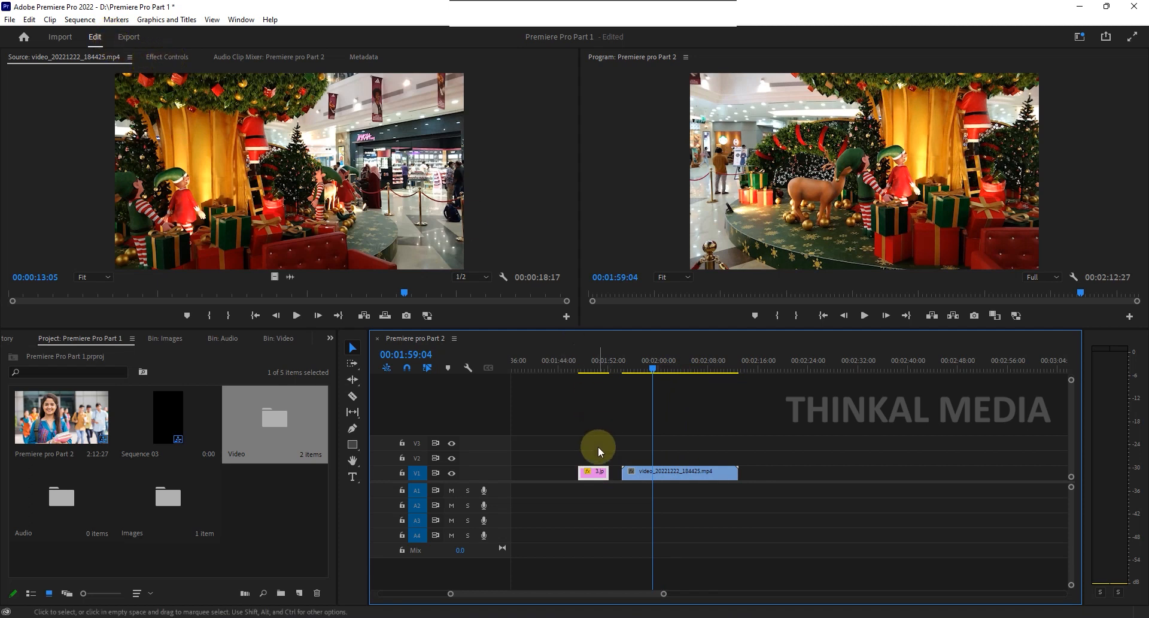
{"action": "left_click", "coordinate": [162, 56]}
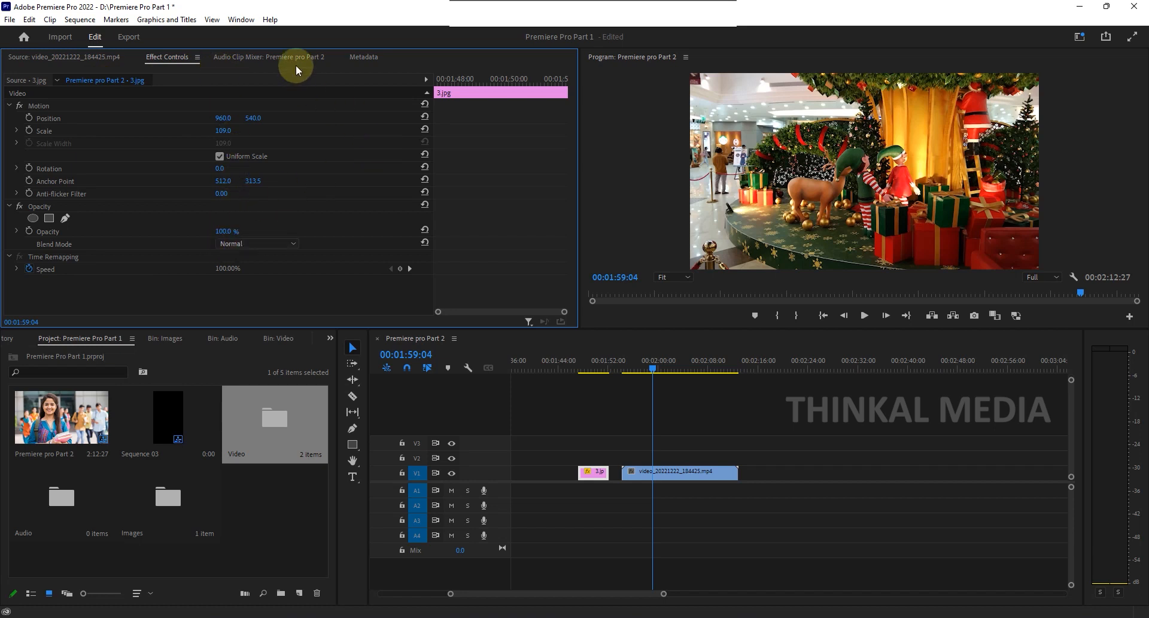
{"action": "left_click", "coordinate": [241, 19]}
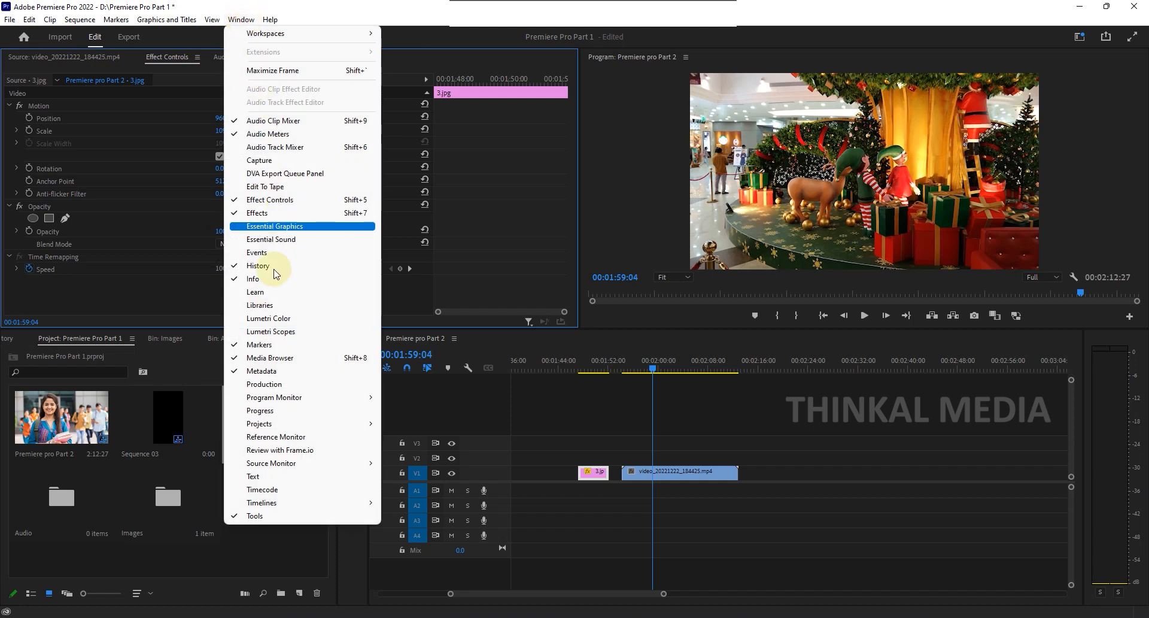
{"action": "left_click", "coordinate": [284, 201]}
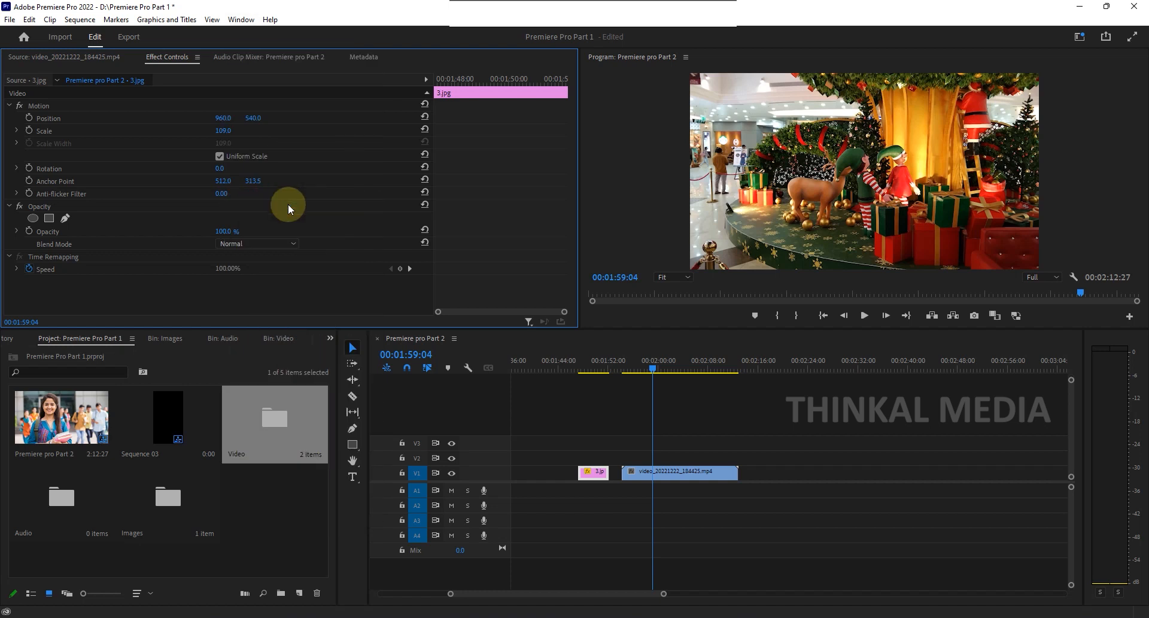
{"action": "left_click", "coordinate": [241, 19]}
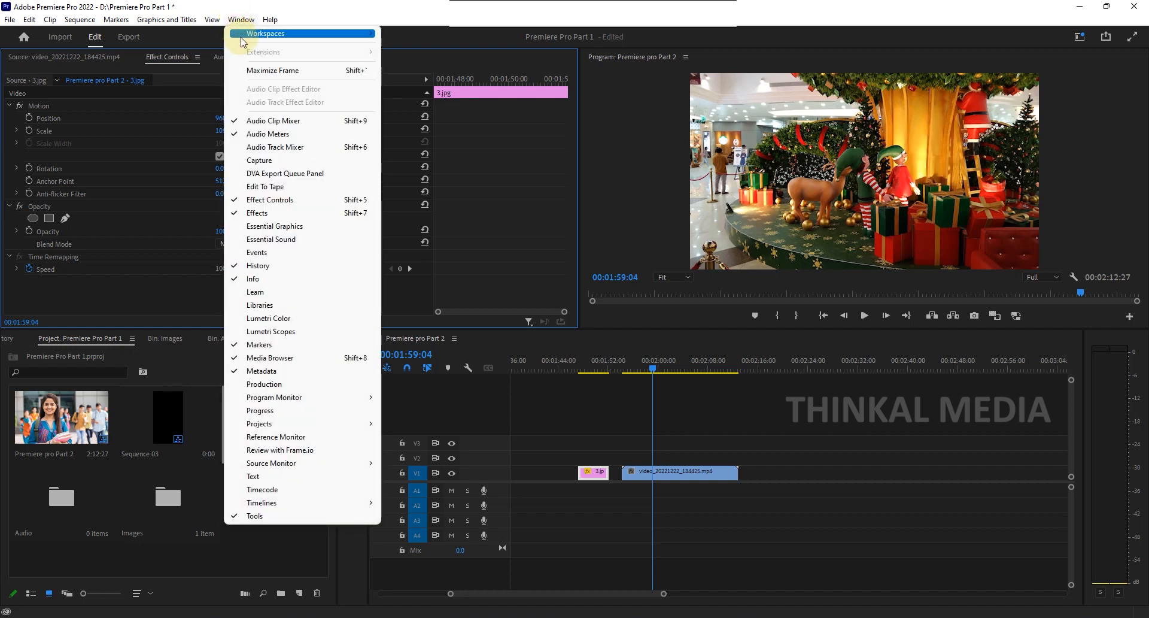
{"action": "left_click", "coordinate": [280, 203]}
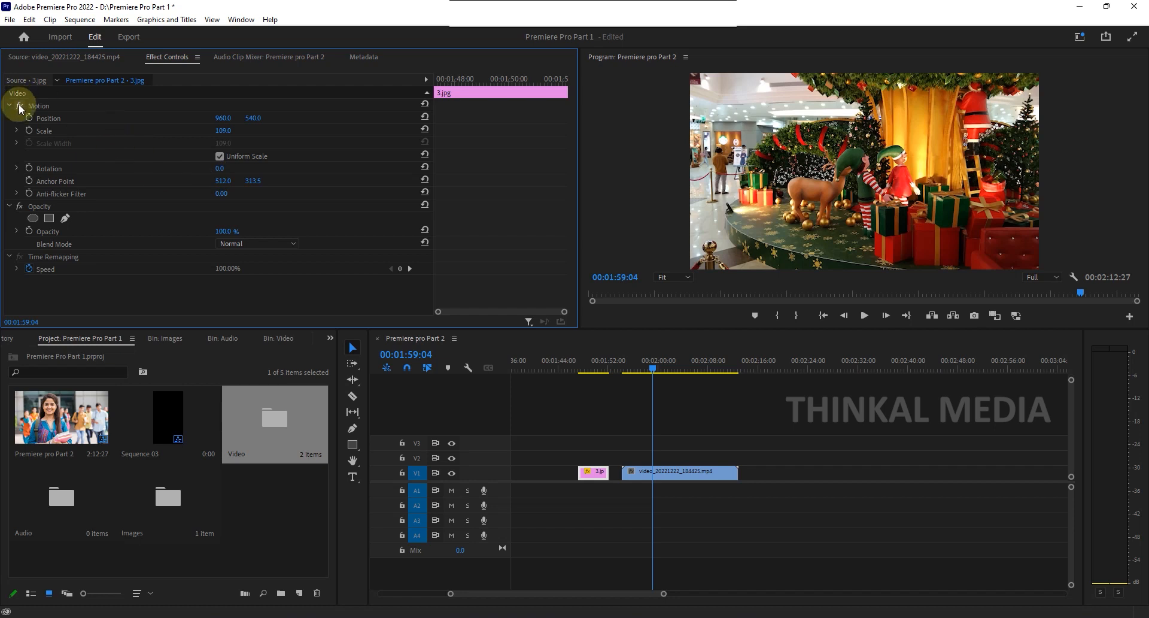
Examine the video clip's effect settings and preview both timeline clips, stopping on 3.jpg at 00:01:50:18.
{"action": "left_click", "coordinate": [649, 472]}
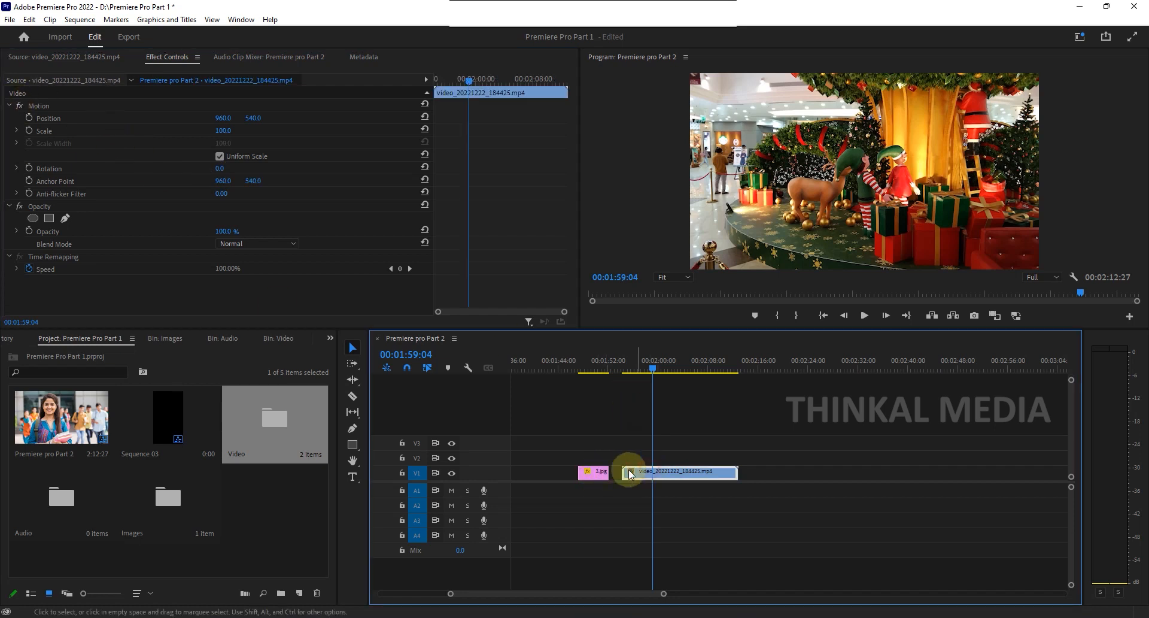
{"action": "left_click", "coordinate": [590, 359]}
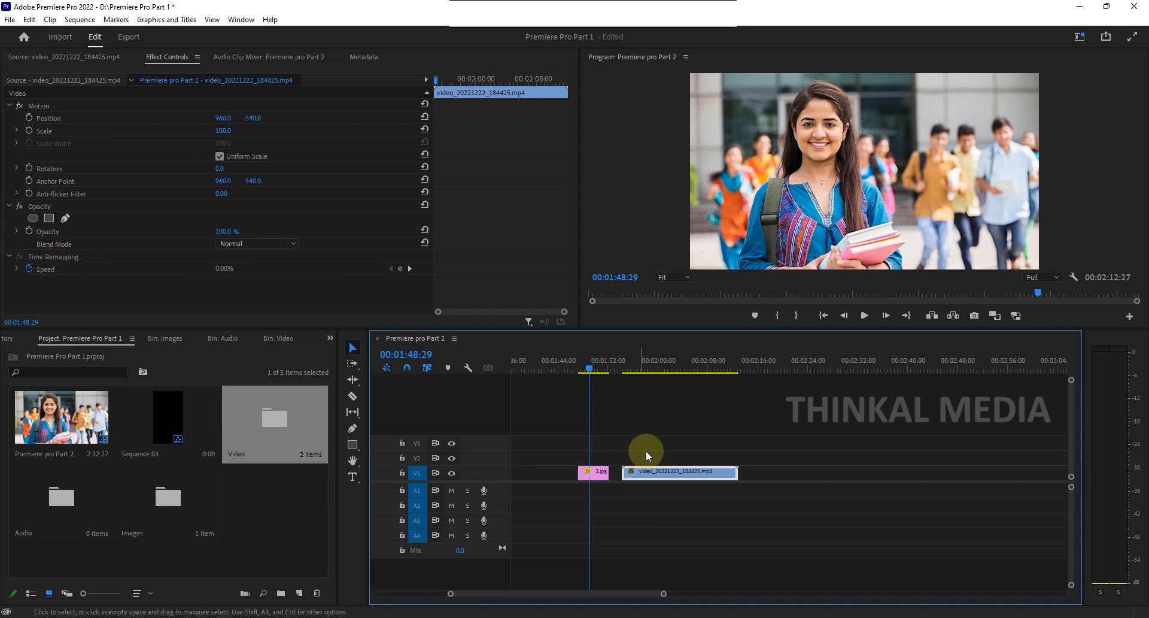
{"action": "left_click", "coordinate": [659, 365]}
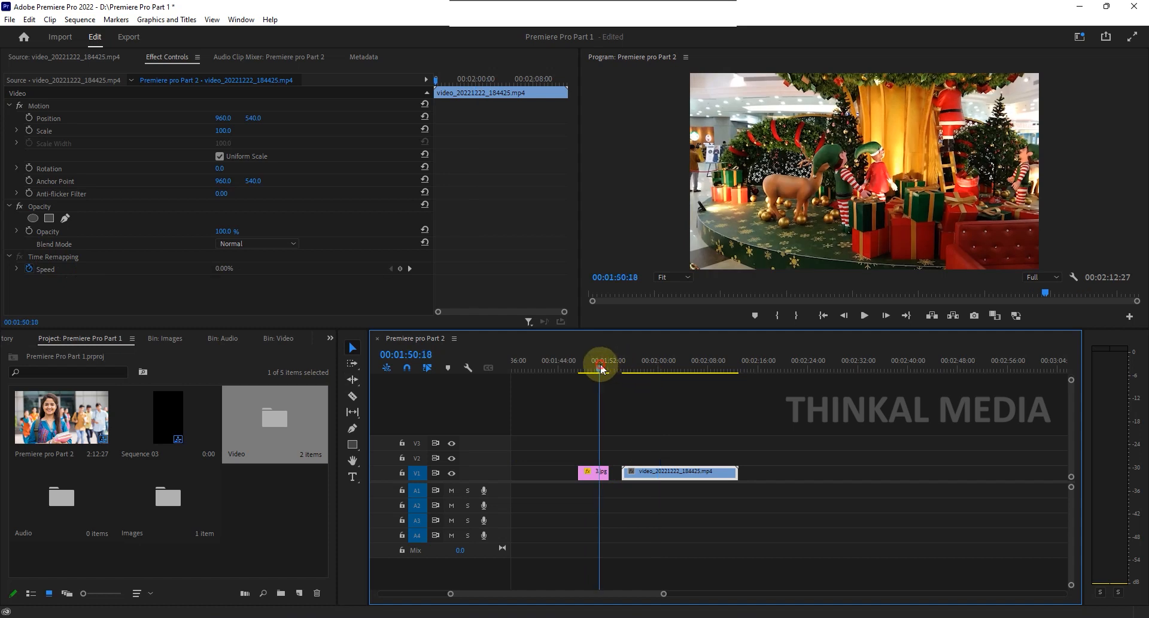
{"action": "left_click", "coordinate": [600, 366]}
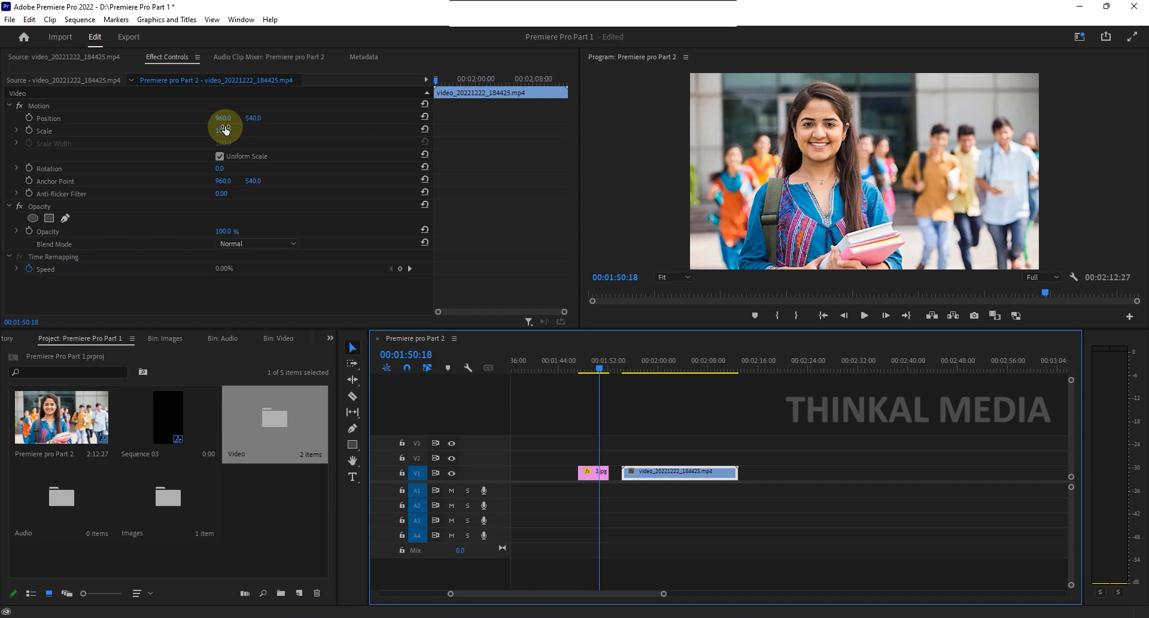
Shift the 3.jpg clip horizontally and vertically through its Position values, ending at 960, 557.
{"action": "key", "text": "Up"}
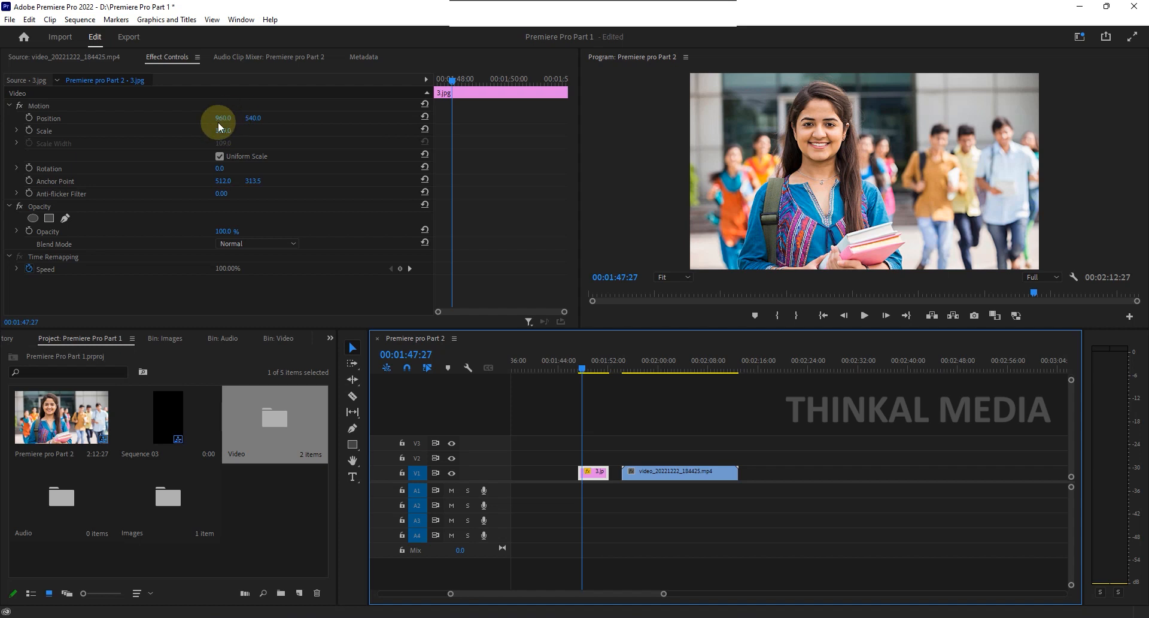
{"action": "left_click", "coordinate": [220, 118]}
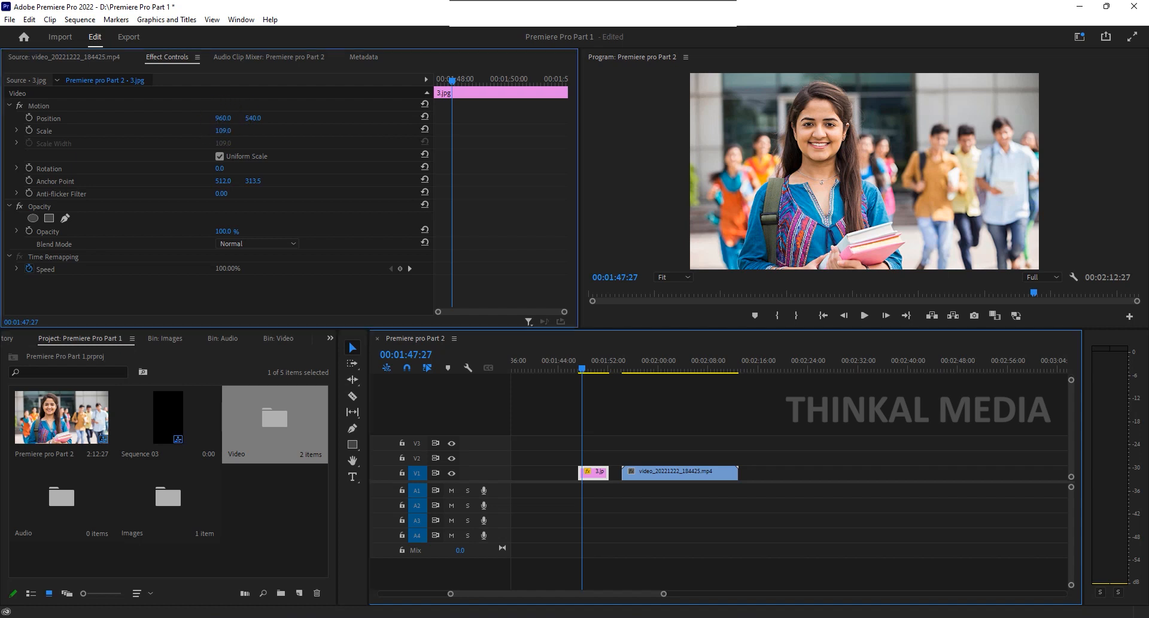
{"action": "left_click_drag", "start_coordinate": [223, 118], "coordinate": [1046, 118]}
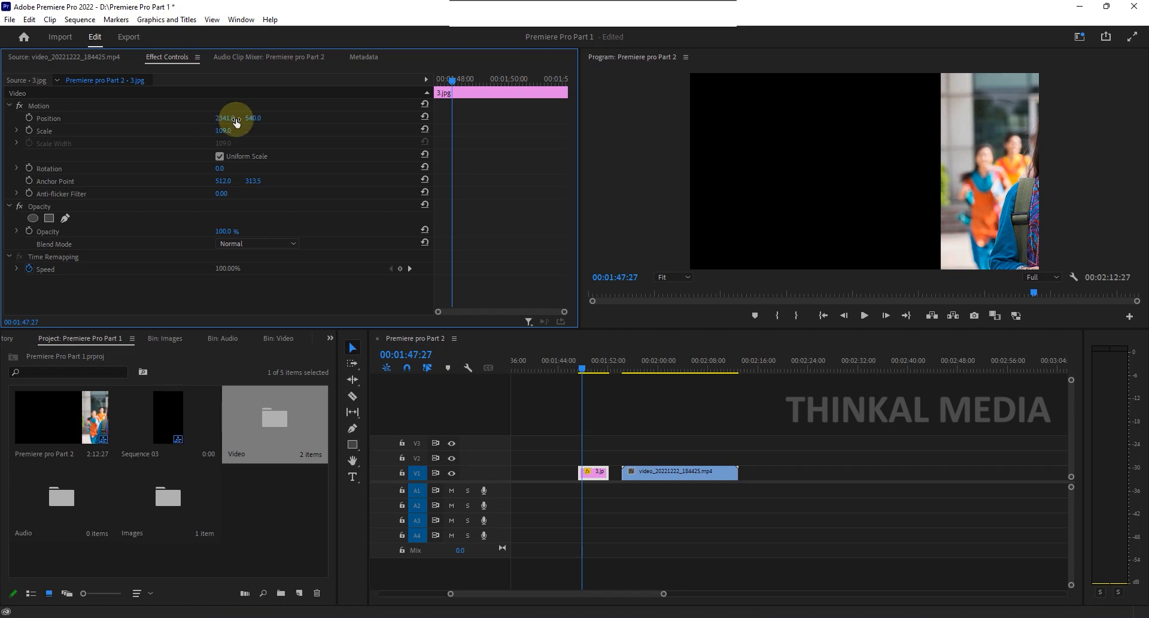
{"action": "left_click_drag", "start_coordinate": [1031, 118], "coordinate": [0, 118]}
{"action": "mouse_move", "coordinate": [223, 118]}
{"action": "left_mouse_down"}
{"action": "mouse_move", "coordinate": [47, 118]}
{"action": "mouse_move", "coordinate": [229, 118]}
{"action": "left_mouse_up"}
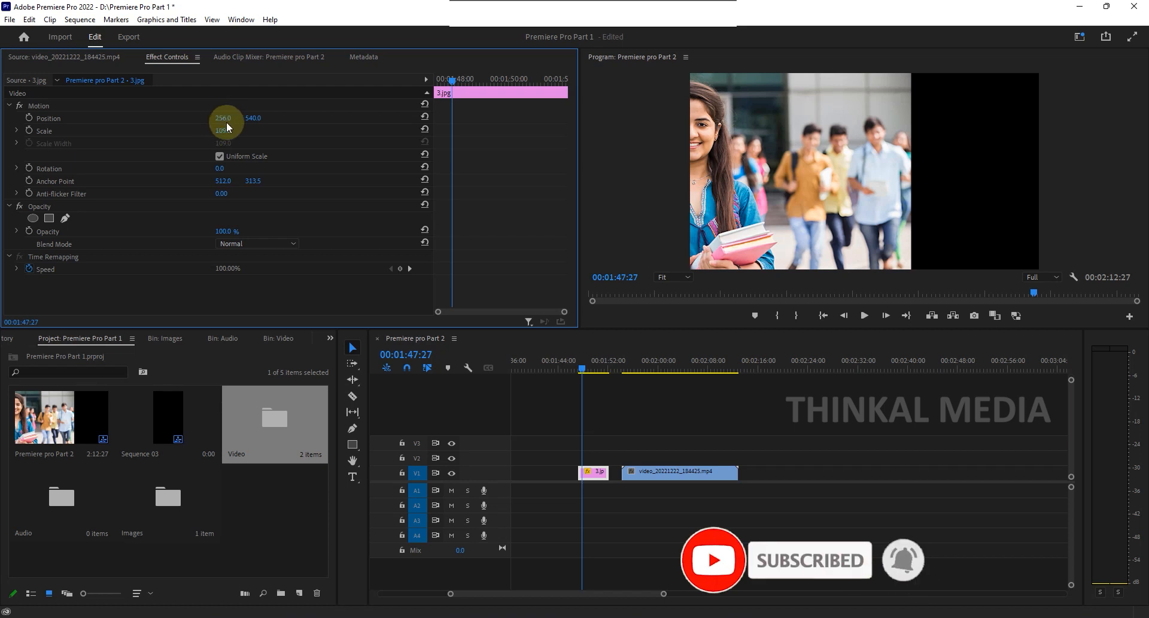
{"action": "mouse_move", "coordinate": [253, 118]}
{"action": "left_mouse_down"}
{"action": "mouse_move", "coordinate": [658, 118]}
{"action": "mouse_move", "coordinate": [1, 118]}
{"action": "mouse_move", "coordinate": [269, 118]}
{"action": "mouse_move", "coordinate": [257, 117]}
{"action": "left_mouse_up"}
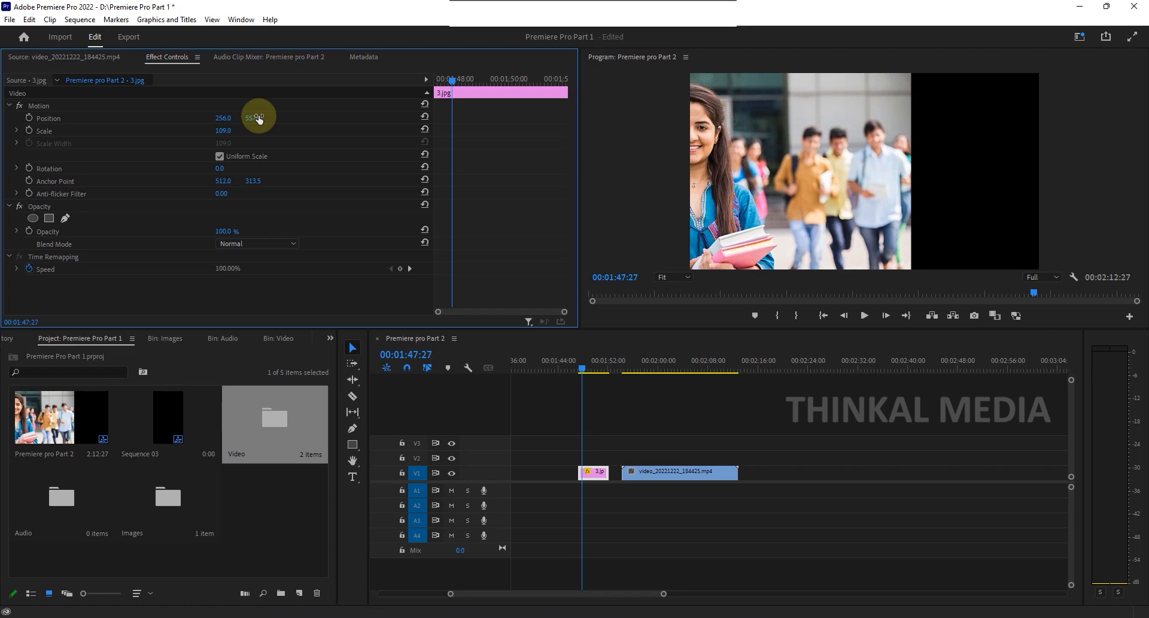
{"action": "left_click", "coordinate": [123, 152]}
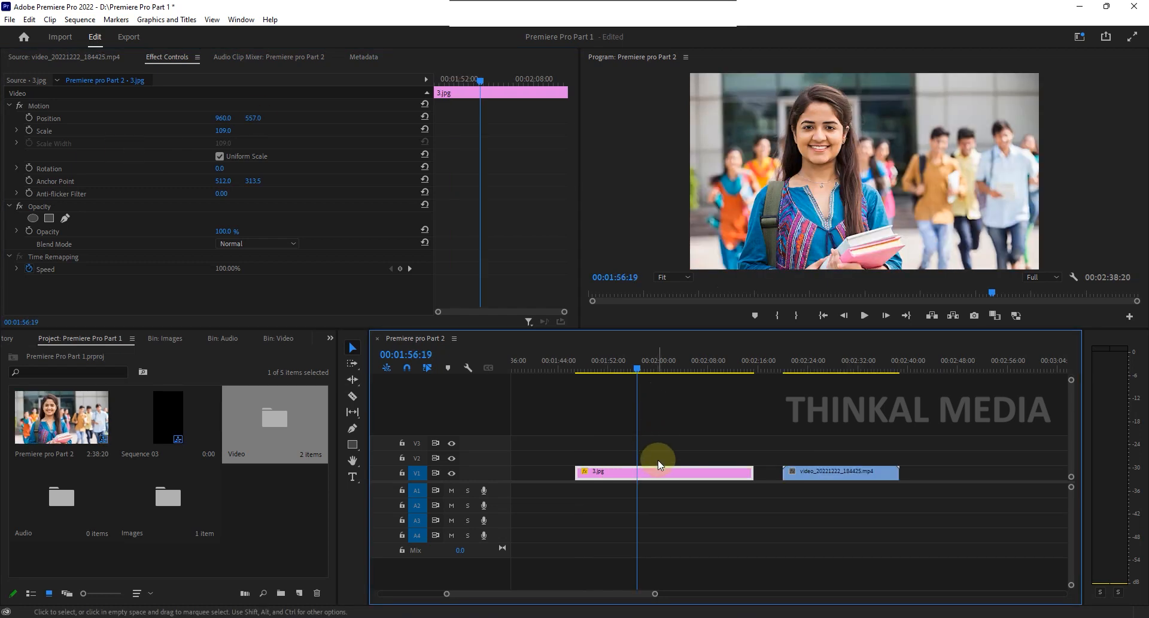
Move both clips earlier in the timeline and shorten 3.jpg from both ends, keeping it on track V1.
{"action": "left_click_drag", "start_coordinate": [655, 471], "coordinate": [648, 476]}
{"action": "left_click_drag", "start_coordinate": [829, 470], "coordinate": [800, 472]}
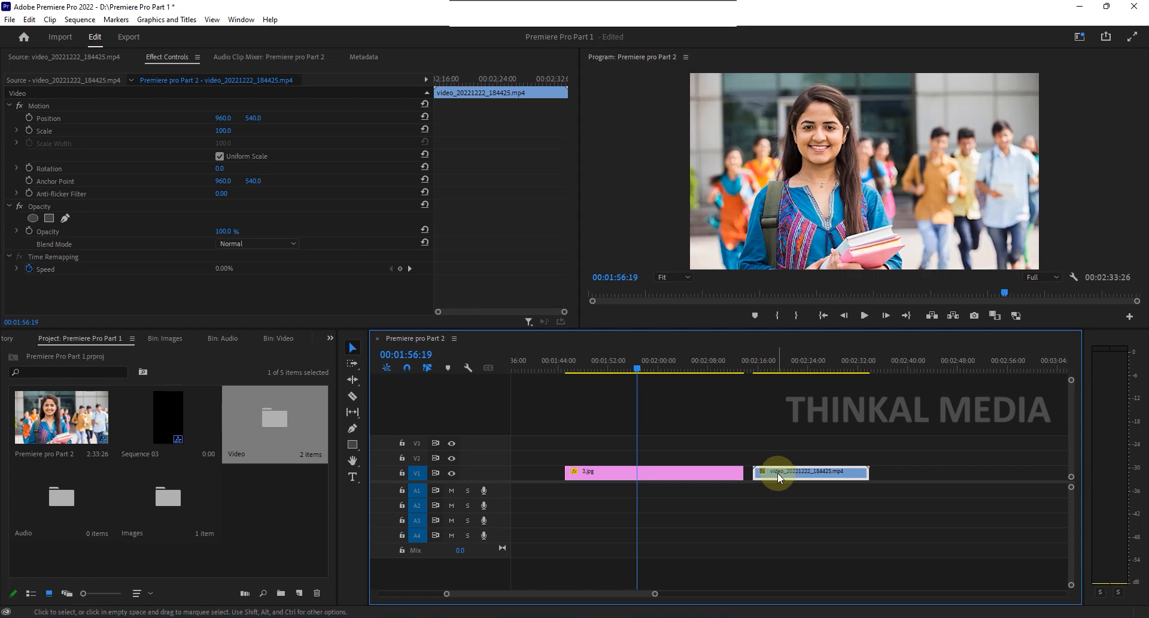
{"action": "left_click", "coordinate": [720, 472]}
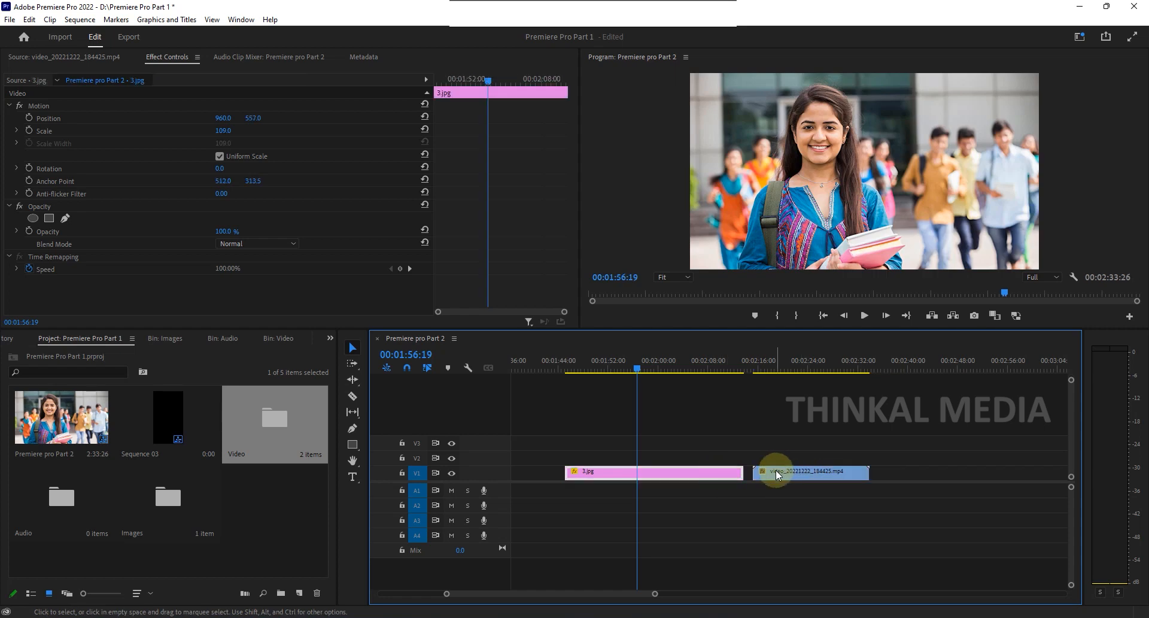
{"action": "mouse_move", "coordinate": [712, 472]}
{"action": "left_mouse_down"}
{"action": "mouse_move", "coordinate": [714, 456]}
{"action": "mouse_move", "coordinate": [1052, 441]}
{"action": "mouse_move", "coordinate": [728, 474]}
{"action": "left_mouse_up"}
{"action": "left_click_drag", "start_coordinate": [567, 458], "coordinate": [601, 467]}
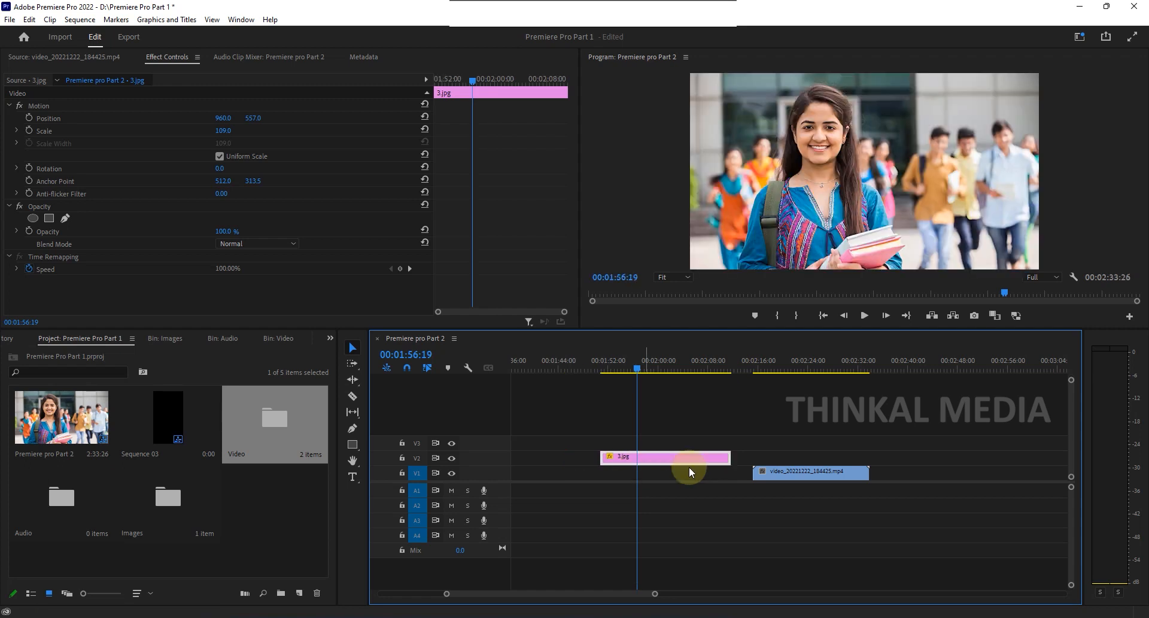
{"action": "left_click_drag", "start_coordinate": [728, 458], "coordinate": [630, 479]}
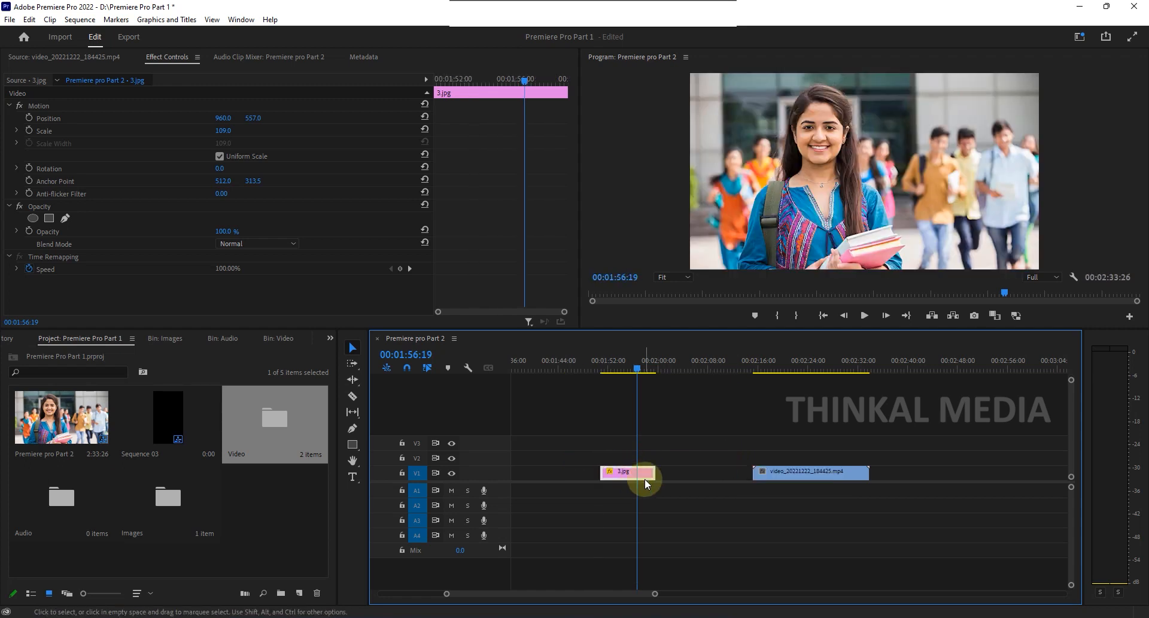
Move the video clip closer to 3.jpg and trim its end to about 00:02:17:17.
{"action": "left_click_drag", "start_coordinate": [794, 471], "coordinate": [944, 469]}
{"action": "left_click_drag", "start_coordinate": [707, 467], "coordinate": [655, 478]}
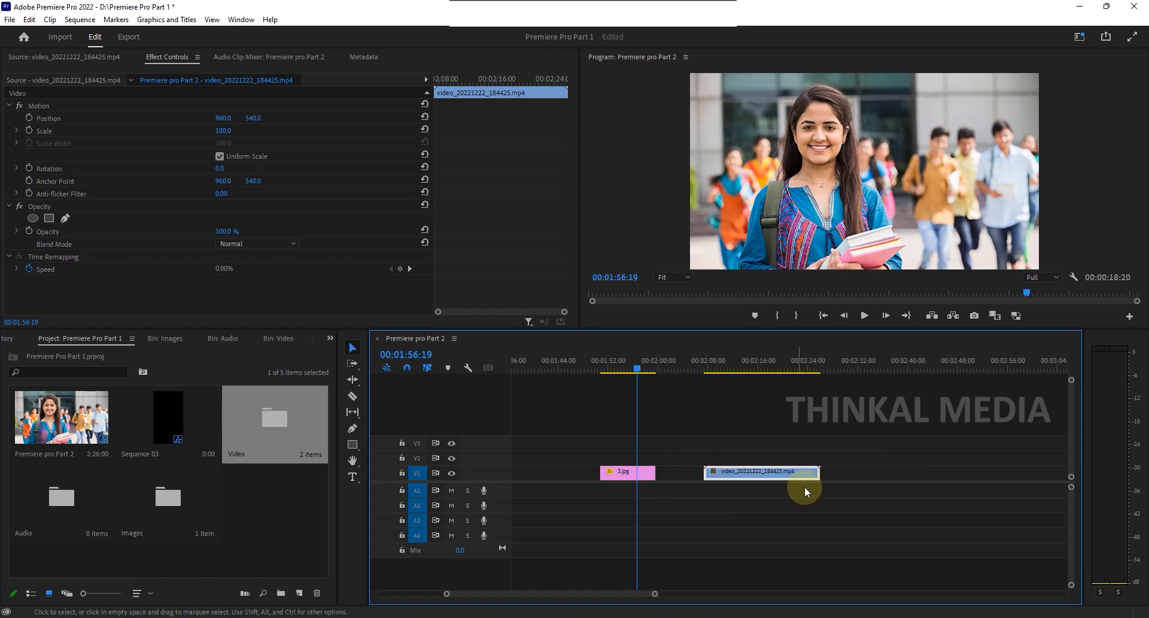
{"action": "left_click_drag", "start_coordinate": [809, 473], "coordinate": [767, 474]}
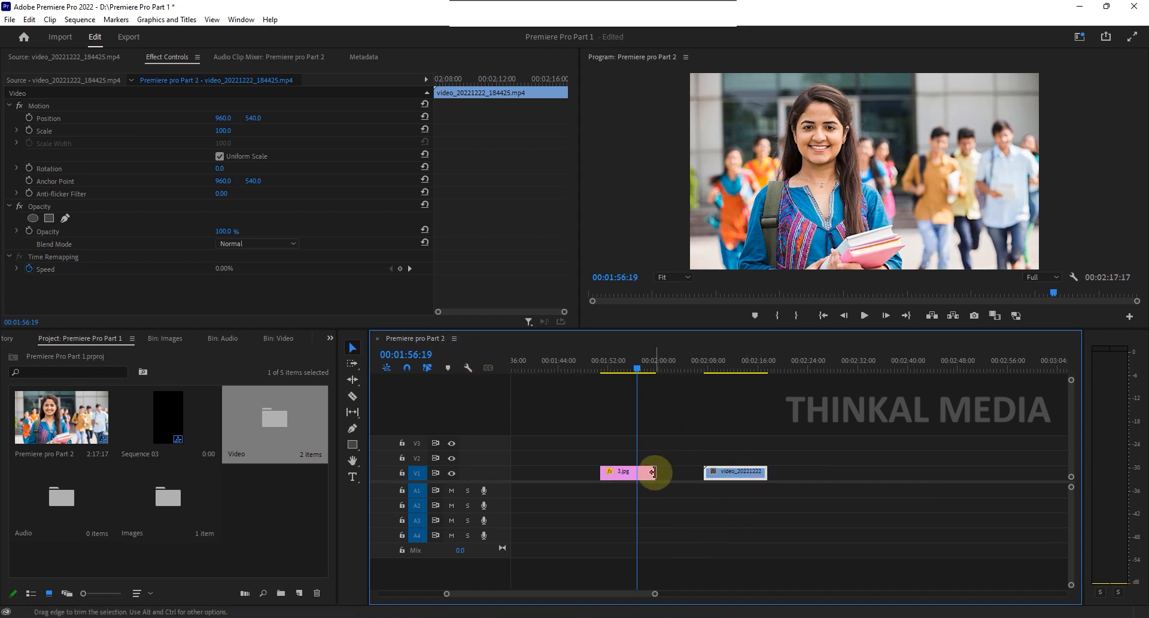
Lengthen both clips and reposition them on V1 with a small gap, the video ending at about 00:02:28:06.
{"action": "left_click_drag", "start_coordinate": [653, 472], "coordinate": [682, 473]}
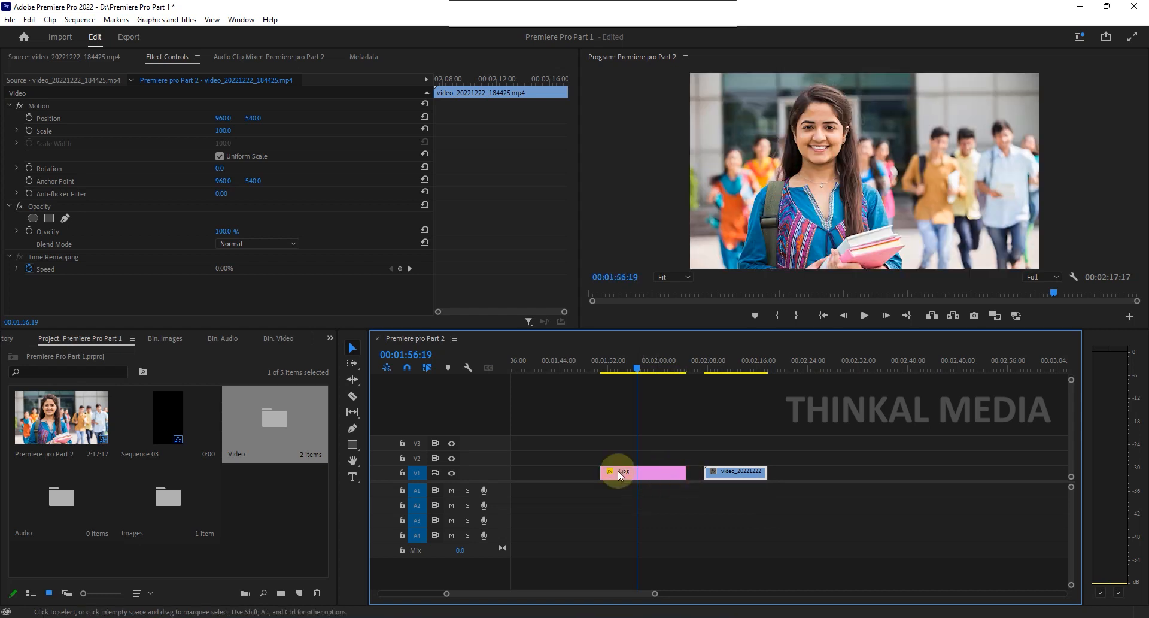
{"action": "left_click_drag", "start_coordinate": [541, 477], "coordinate": [541, 476]}
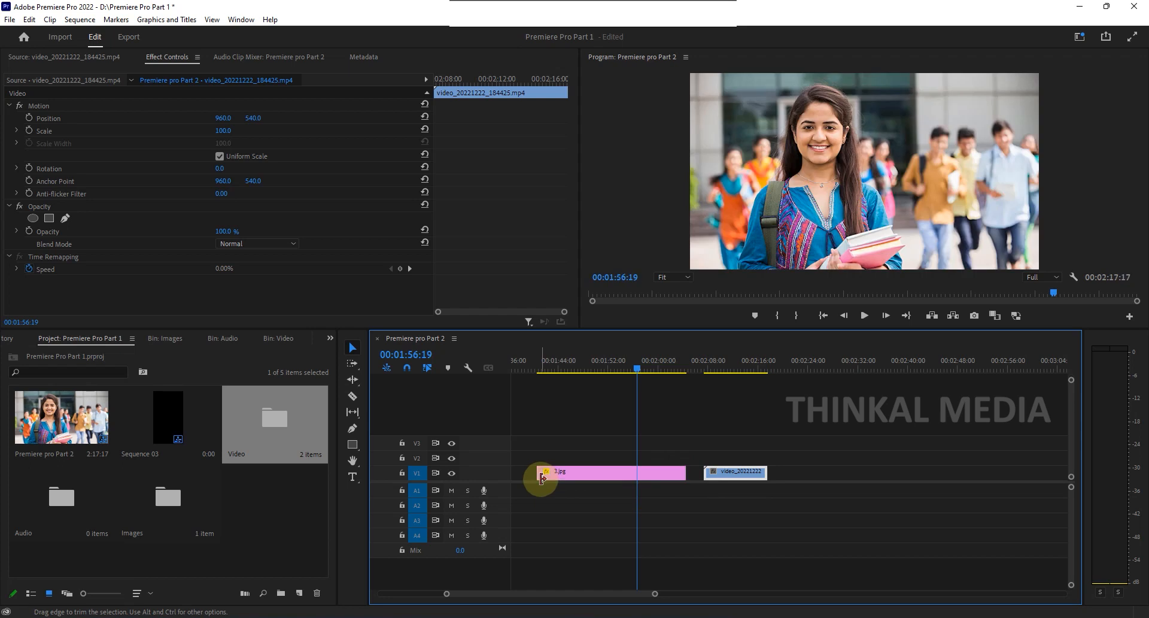
{"action": "left_click_drag", "start_coordinate": [741, 475], "coordinate": [910, 462]}
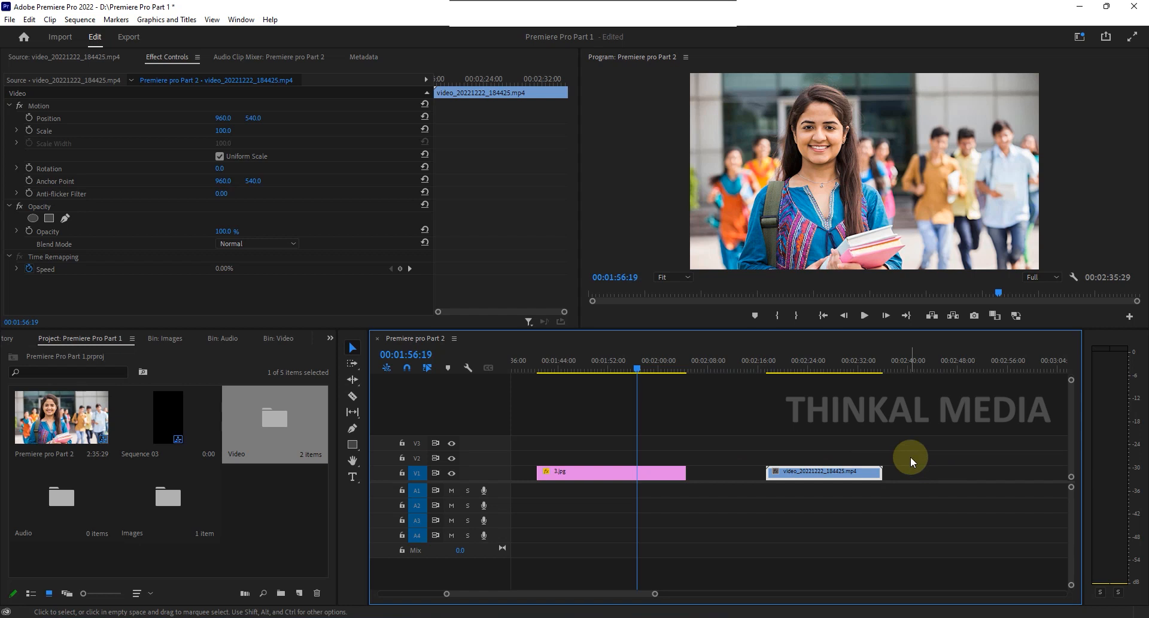
{"action": "left_click_drag", "start_coordinate": [850, 472], "coordinate": [799, 475]}
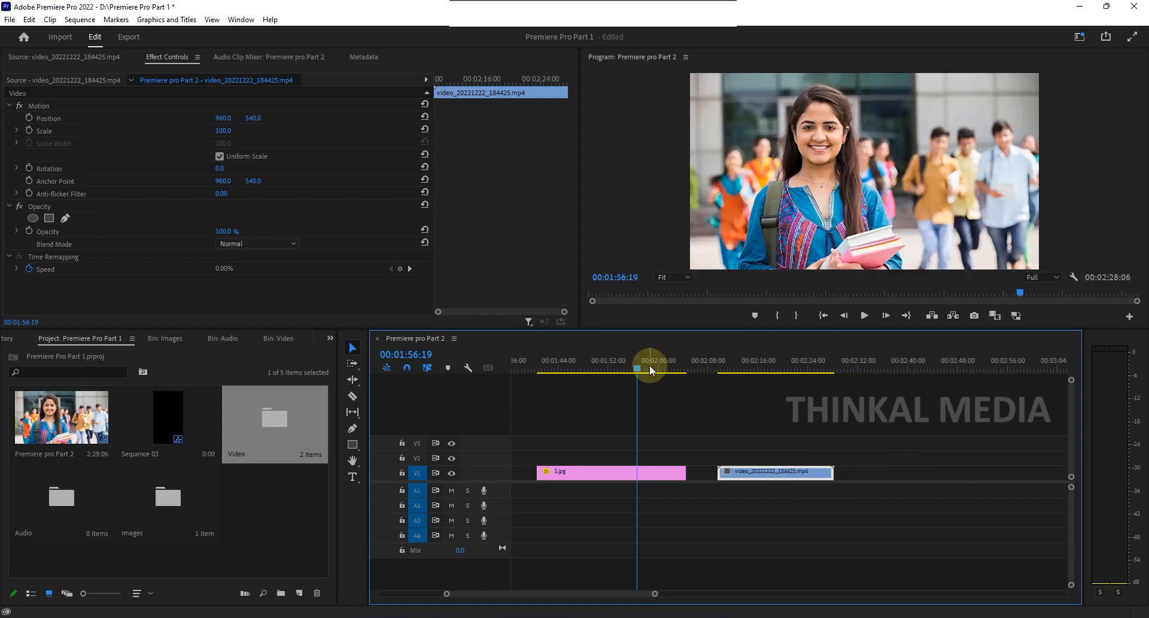
{"action": "left_click_drag", "start_coordinate": [577, 472], "coordinate": [601, 479]}
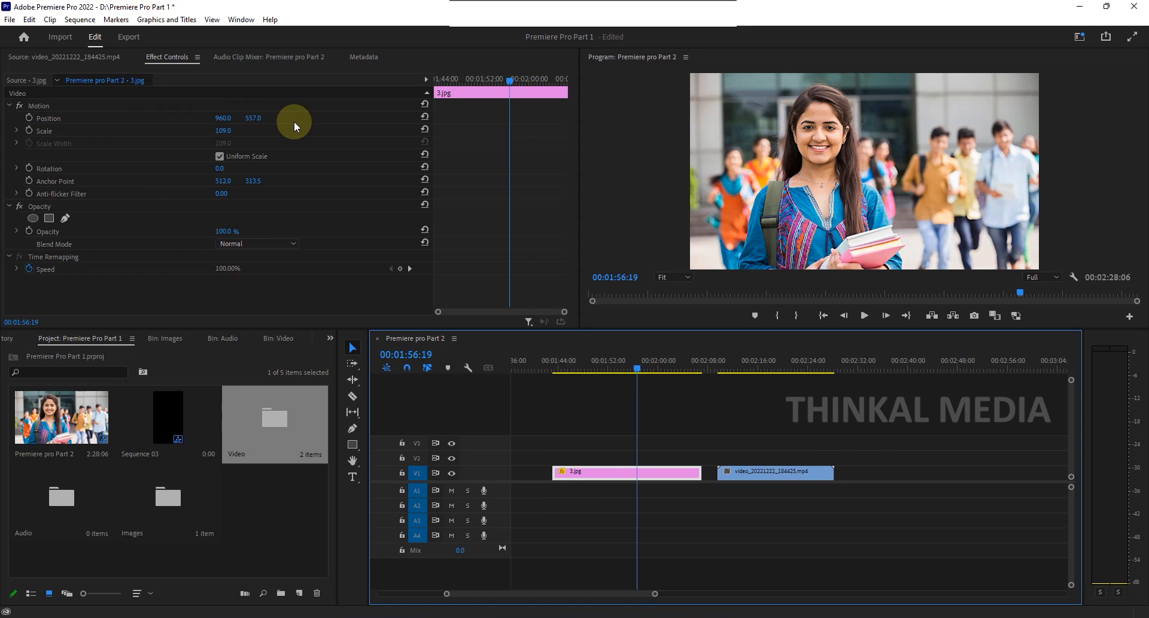
Select the video clip, play it, and set its horizontal Position to about 1755 during playback.
{"action": "left_click", "coordinate": [785, 359]}
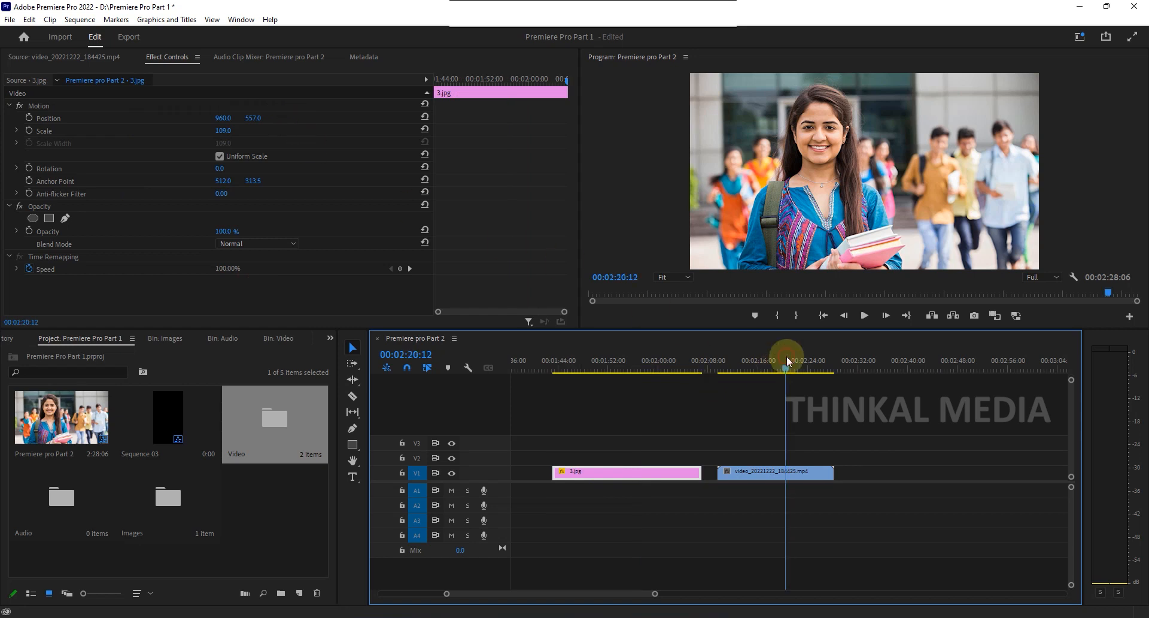
{"action": "left_click", "coordinate": [763, 476]}
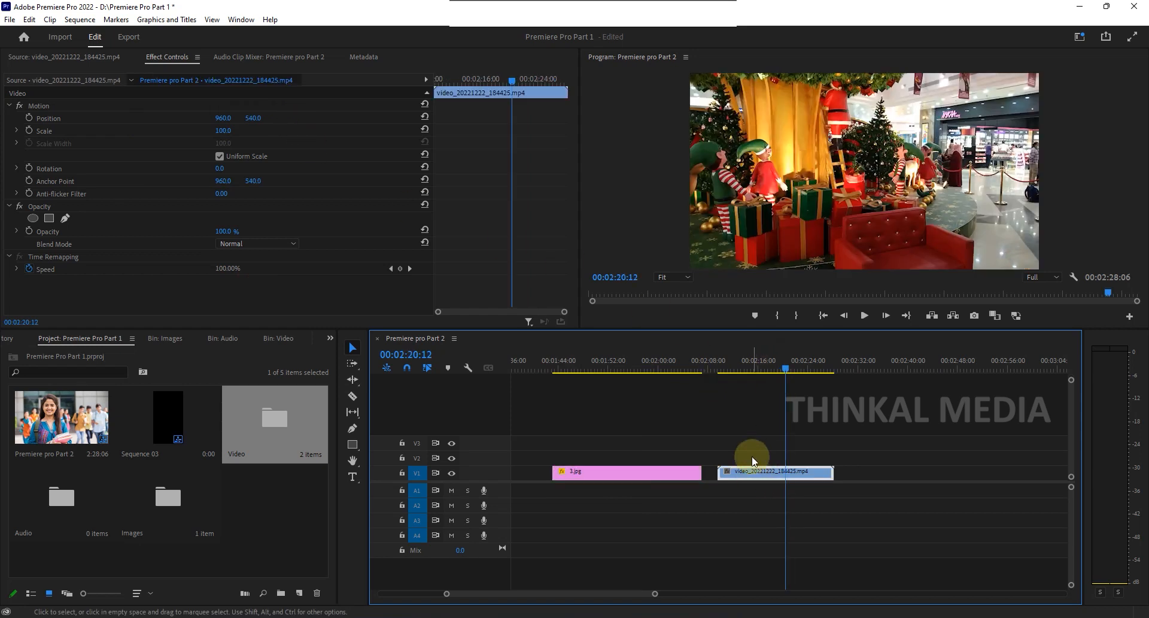
{"action": "left_click", "coordinate": [738, 368]}
{"action": "key", "text": "space"}
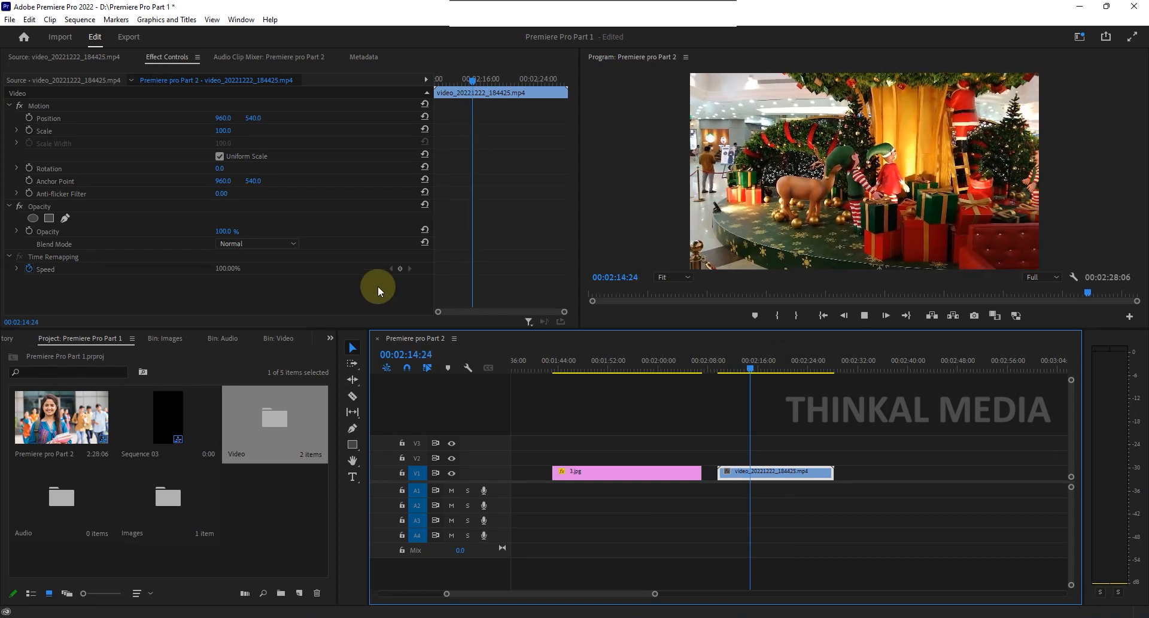
{"action": "left_click_drag", "start_coordinate": [220, 123], "coordinate": [705, 122]}
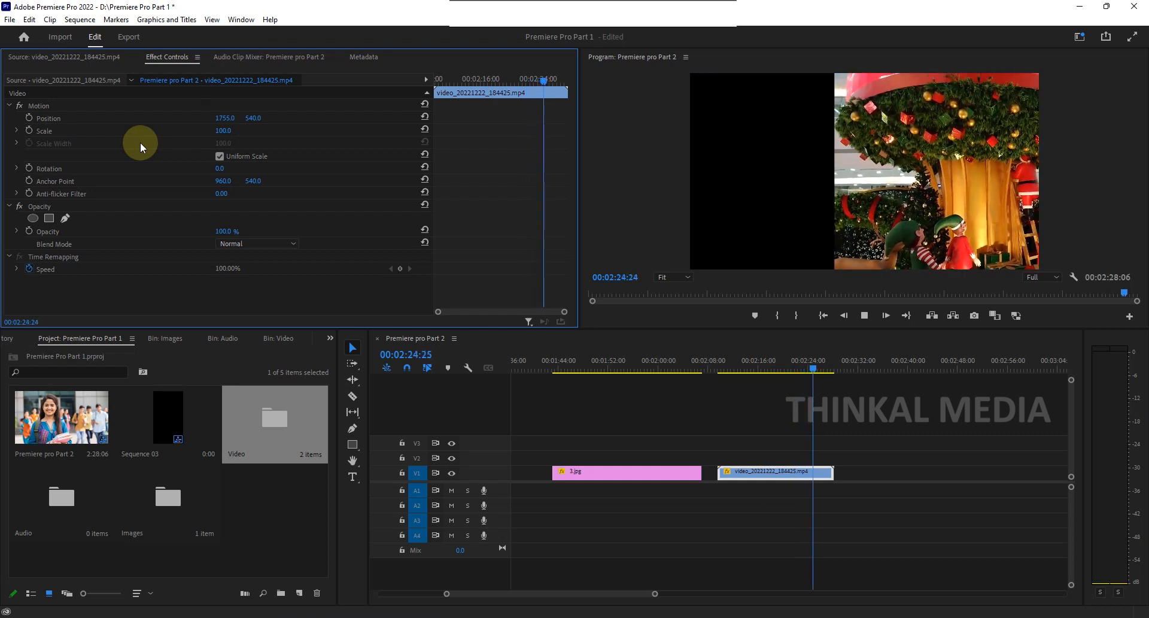
{"action": "key", "text": "space"}
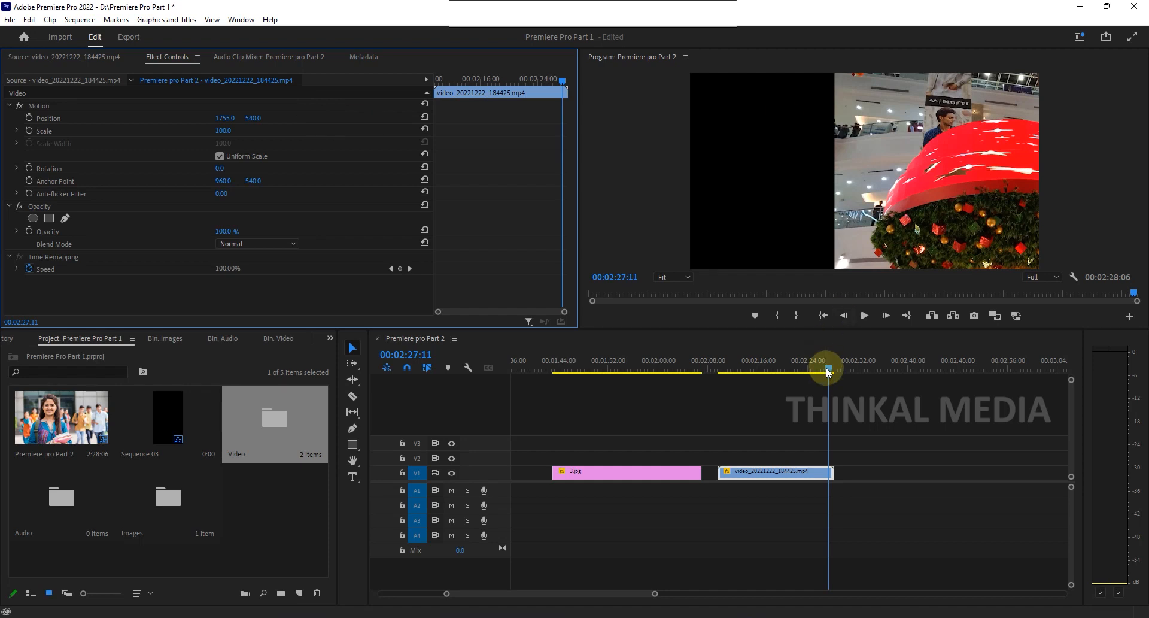
Place the playhead at 00:02:17:13 and move the video back to the frame's centre, with horizontal Position 962.
{"action": "left_click_drag", "start_coordinate": [827, 367], "coordinate": [767, 377]}
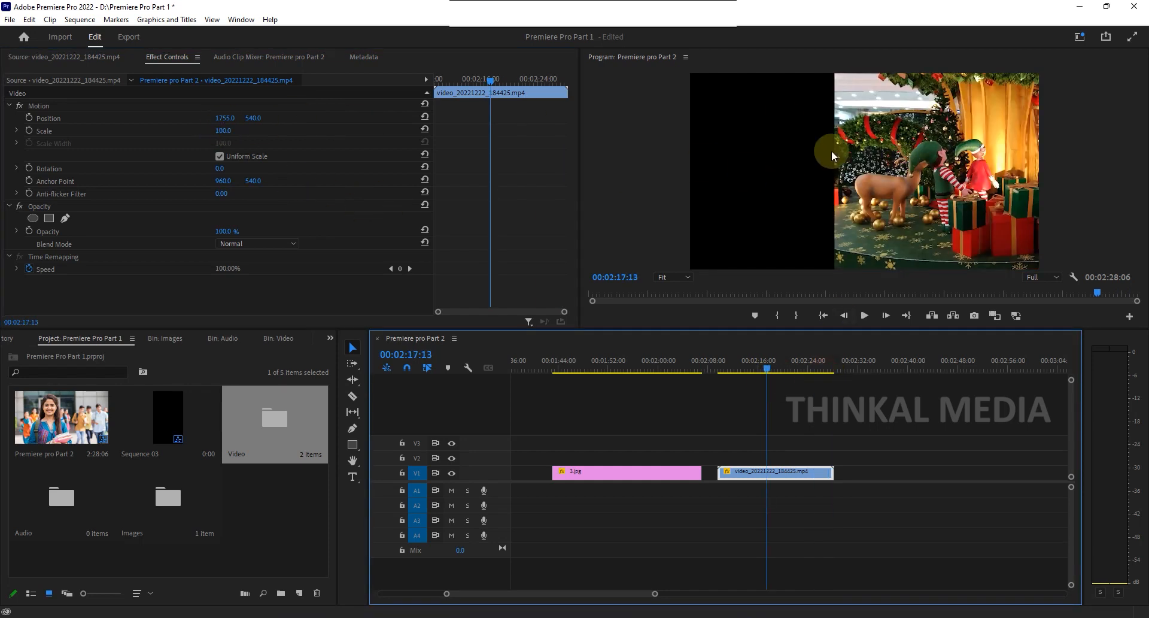
{"action": "left_click", "coordinate": [867, 127]}
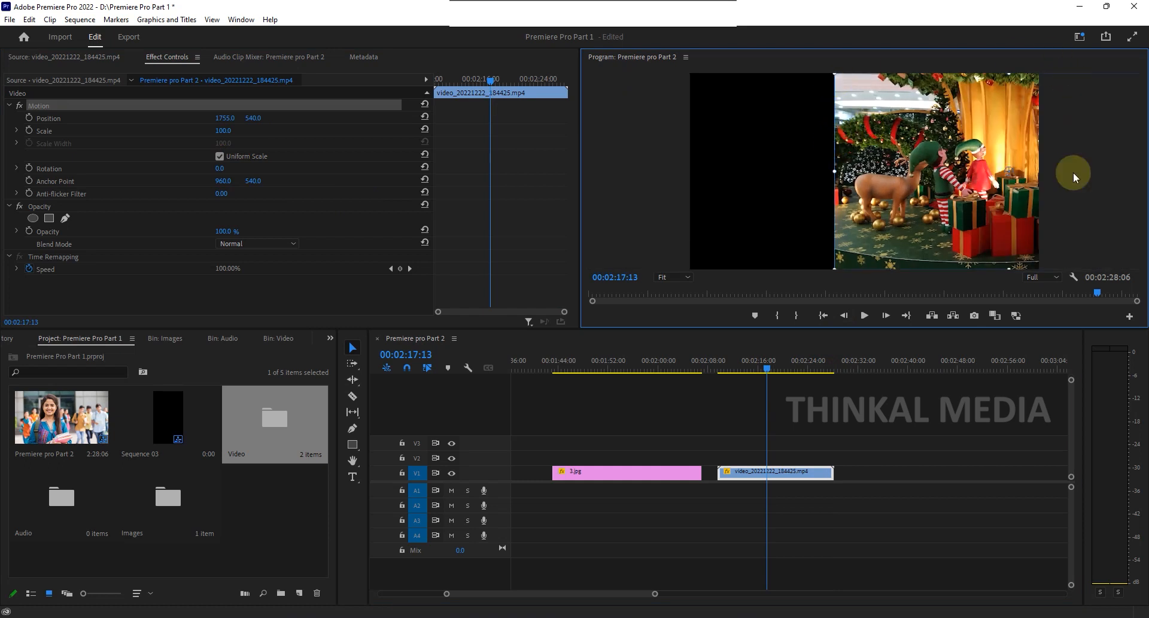
{"action": "left_click_drag", "start_coordinate": [882, 187], "coordinate": [731, 186]}
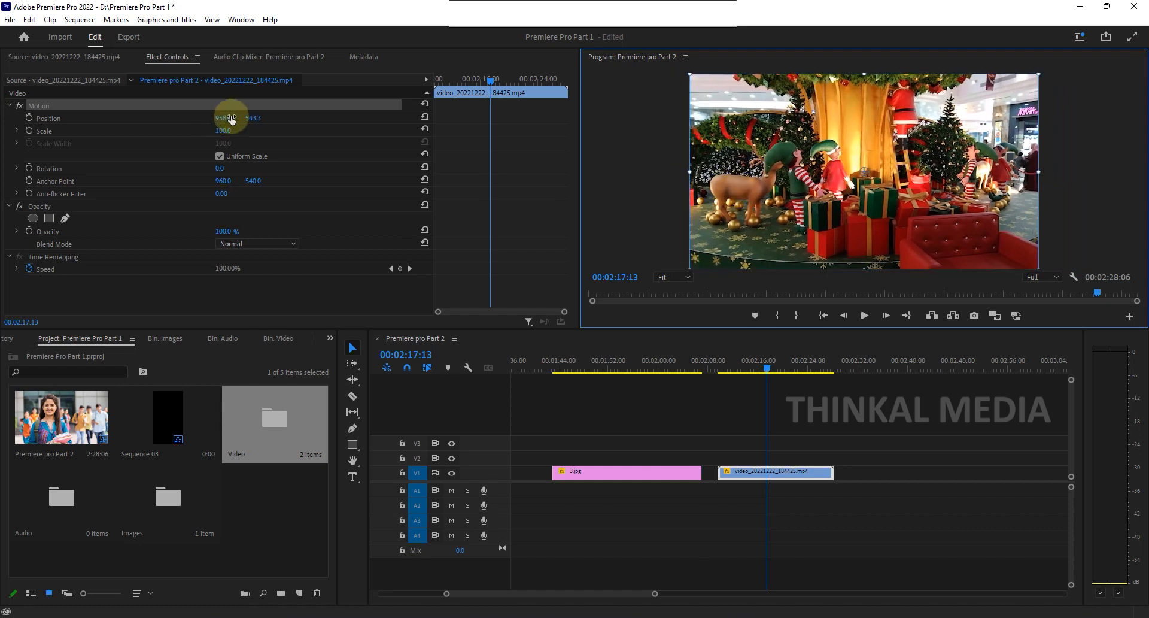
{"action": "mouse_move", "coordinate": [219, 121]}
{"action": "left_mouse_down"}
{"action": "mouse_move", "coordinate": [247, 122]}
{"action": "mouse_move", "coordinate": [222, 122]}
{"action": "left_mouse_up"}
Set the video clip's Position to 1500, 750.
{"action": "left_click", "coordinate": [224, 118]}
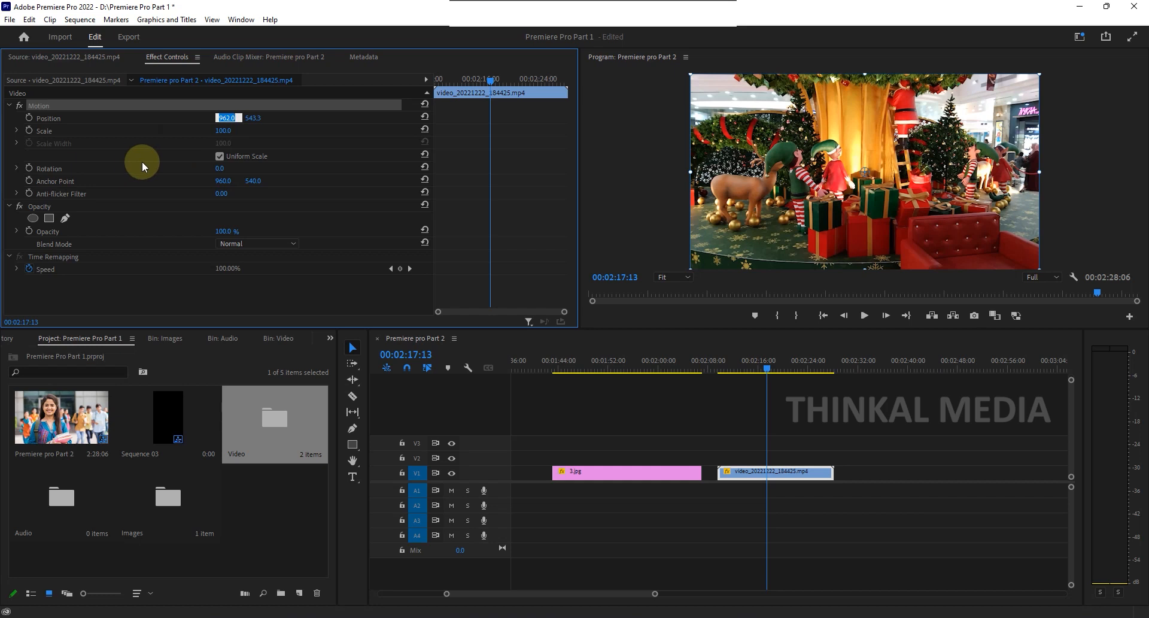
{"action": "type", "text": "1500"}
{"action": "left_click", "coordinate": [142, 160]}
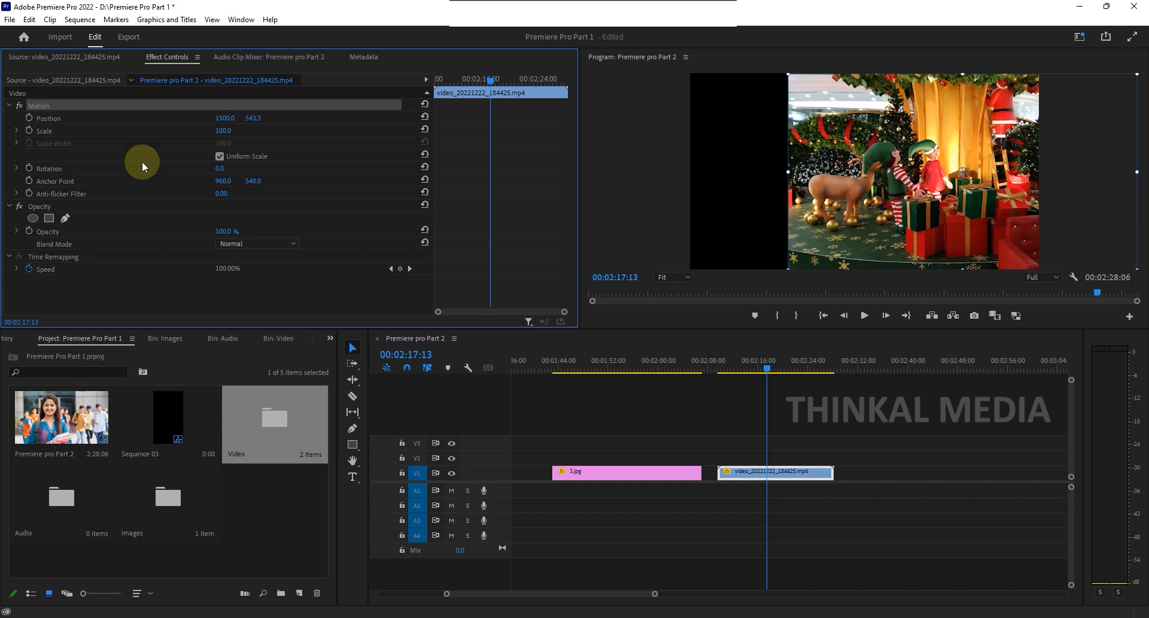
{"action": "left_click", "coordinate": [257, 116]}
{"action": "type", "text": "750.0"}
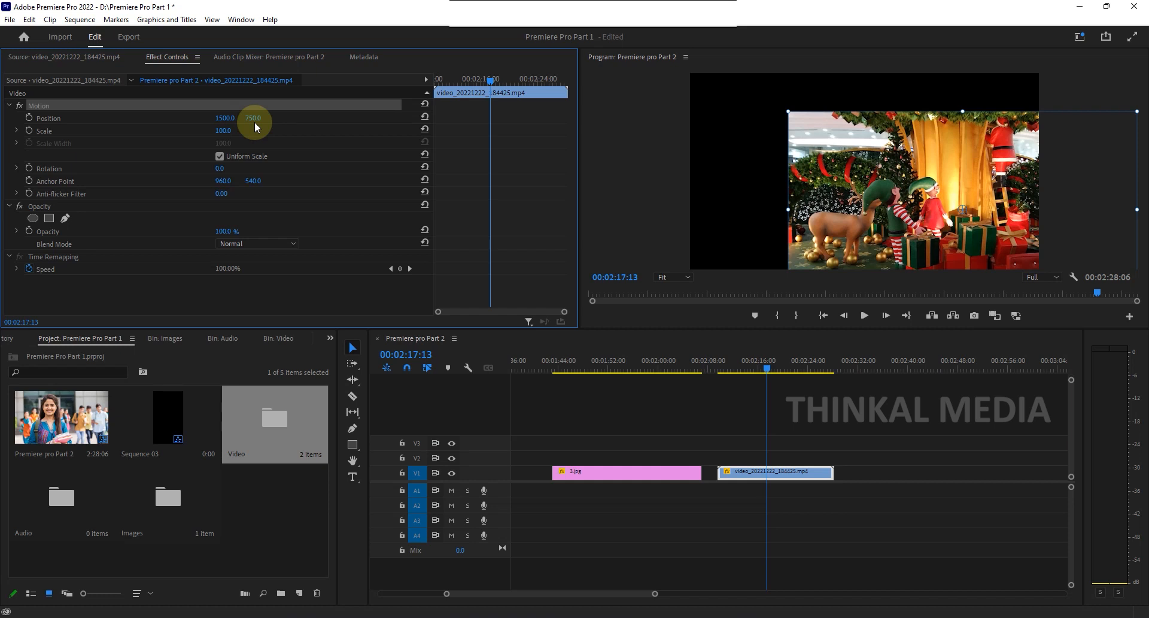
Move the video freely around the program preview to about Position 1789.8, 559, and play the result.
{"action": "left_click_drag", "start_coordinate": [818, 160], "coordinate": [673, 77]}
{"action": "left_click_drag", "start_coordinate": [720, 114], "coordinate": [766, 152]}
{"action": "left_click_drag", "start_coordinate": [838, 153], "coordinate": [974, 153]}
{"action": "key", "text": "space"}
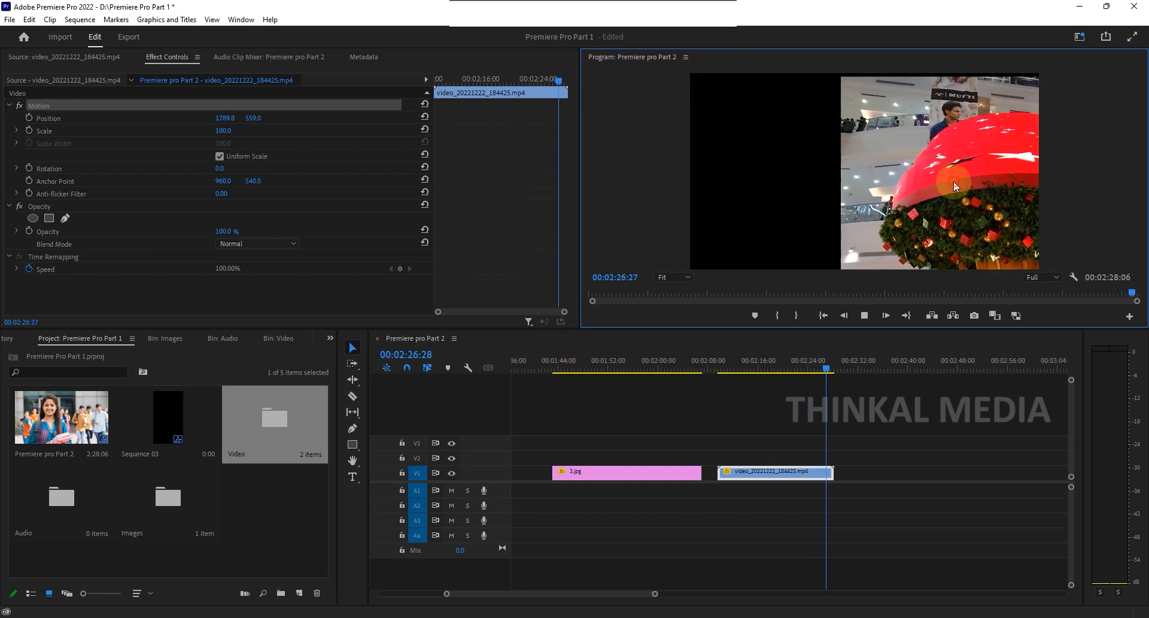
Place the playhead at 00:02:18:29 and move the video back to about Position 969.8, 539.3 in the program preview.
{"action": "left_click", "coordinate": [750, 381]}
{"action": "left_click_drag", "start_coordinate": [749, 382], "coordinate": [777, 382]}
{"action": "left_click_drag", "start_coordinate": [950, 202], "coordinate": [812, 193]}
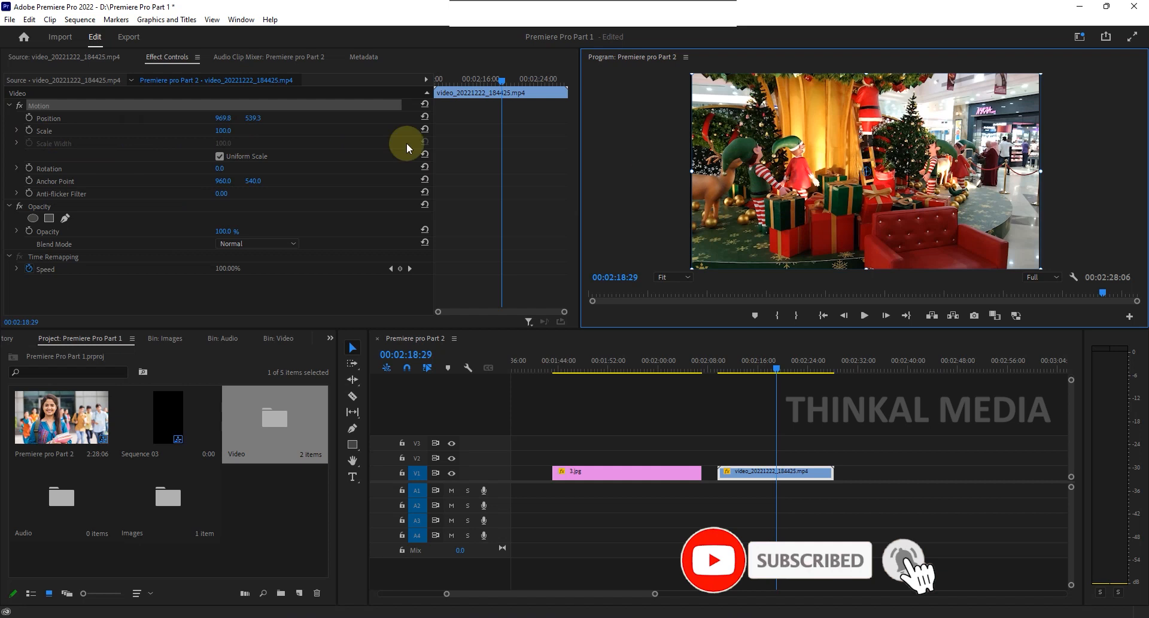
Shrink the video clip to a tiny size with Scale and return it to 100.
{"action": "left_click_drag", "start_coordinate": [220, 135], "coordinate": [165, 134]}
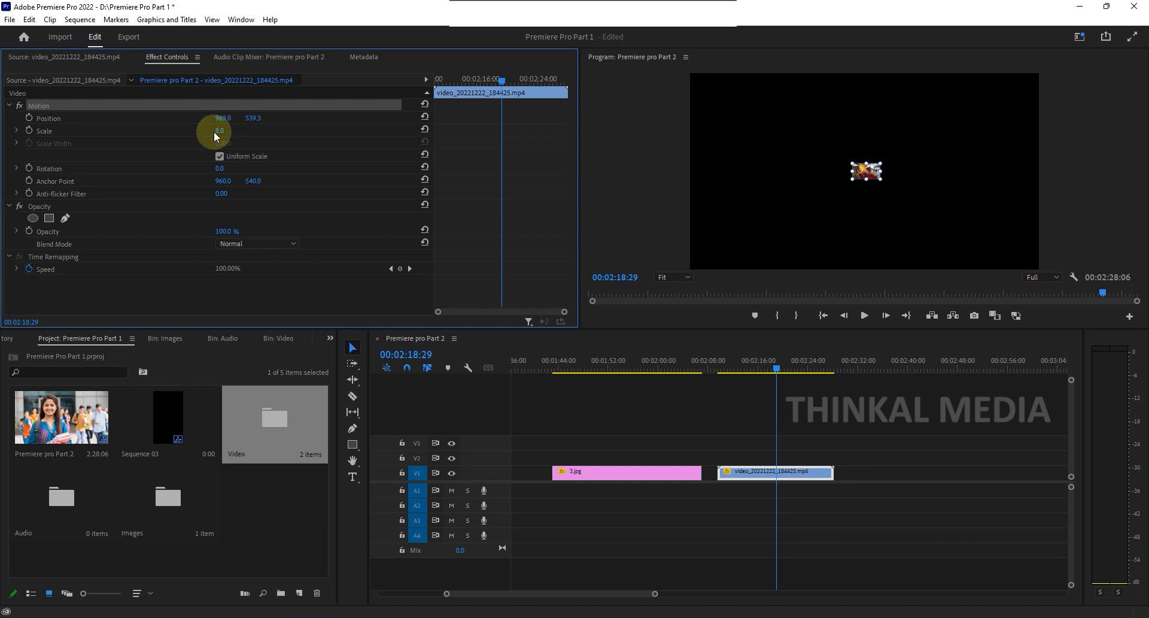
{"action": "left_click_drag", "start_coordinate": [213, 131], "coordinate": [268, 131]}
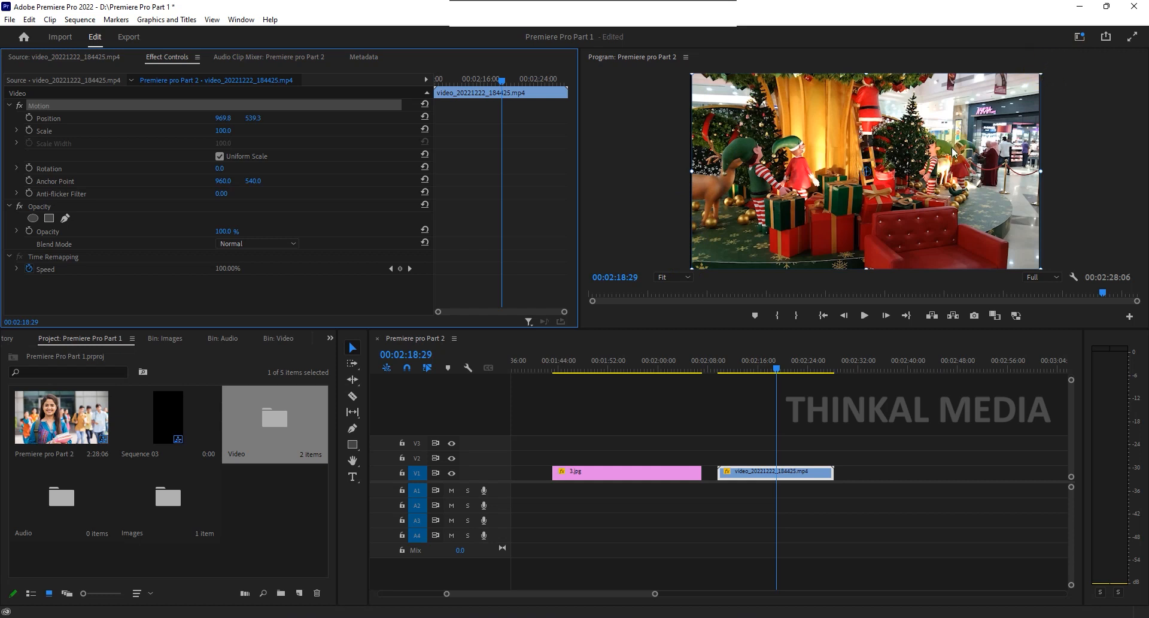
Nudge the video to about Position 959.9, 536 in the program preview and resize it by a corner to about 99.8 Scale.
{"action": "left_click_drag", "start_coordinate": [961, 160], "coordinate": [960, 159]}
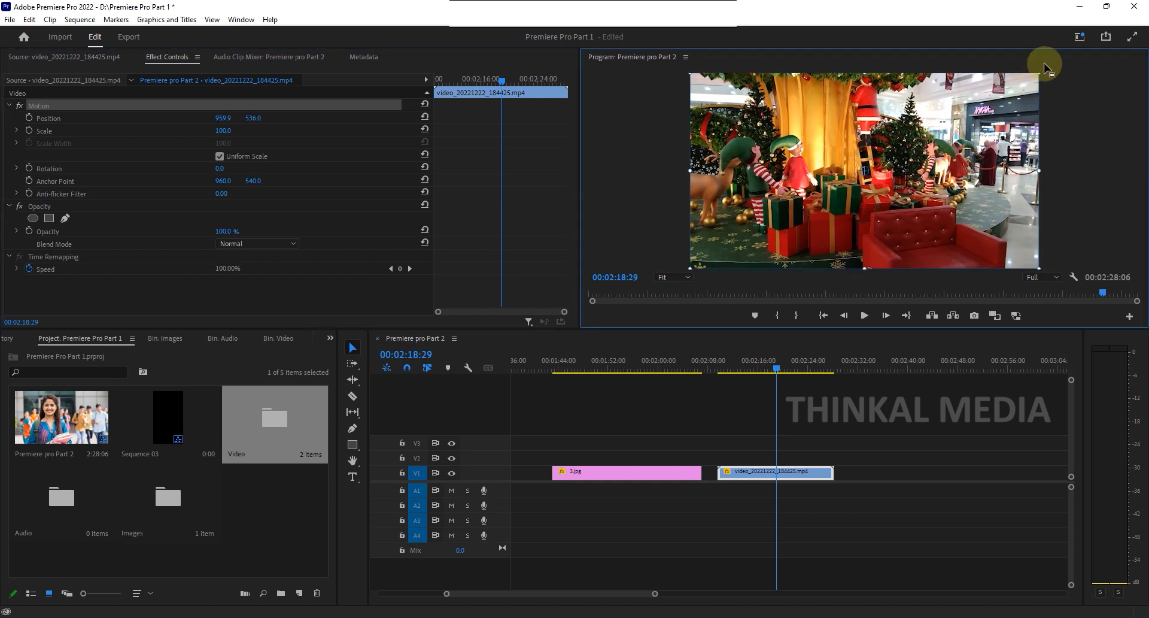
{"action": "mouse_move", "coordinate": [1039, 73]}
{"action": "left_mouse_down"}
{"action": "mouse_move", "coordinate": [1021, 97]}
{"action": "mouse_move", "coordinate": [1029, 89]}
{"action": "mouse_move", "coordinate": [1047, 133]}
{"action": "mouse_move", "coordinate": [1037, 222]}
{"action": "mouse_move", "coordinate": [982, 254]}
{"action": "mouse_move", "coordinate": [927, 260]}
{"action": "mouse_move", "coordinate": [875, 236]}
{"action": "mouse_move", "coordinate": [981, 246]}
{"action": "mouse_move", "coordinate": [1031, 172]}
{"action": "mouse_move", "coordinate": [1038, 123]}
{"action": "mouse_move", "coordinate": [1024, 81]}
{"action": "left_mouse_up"}
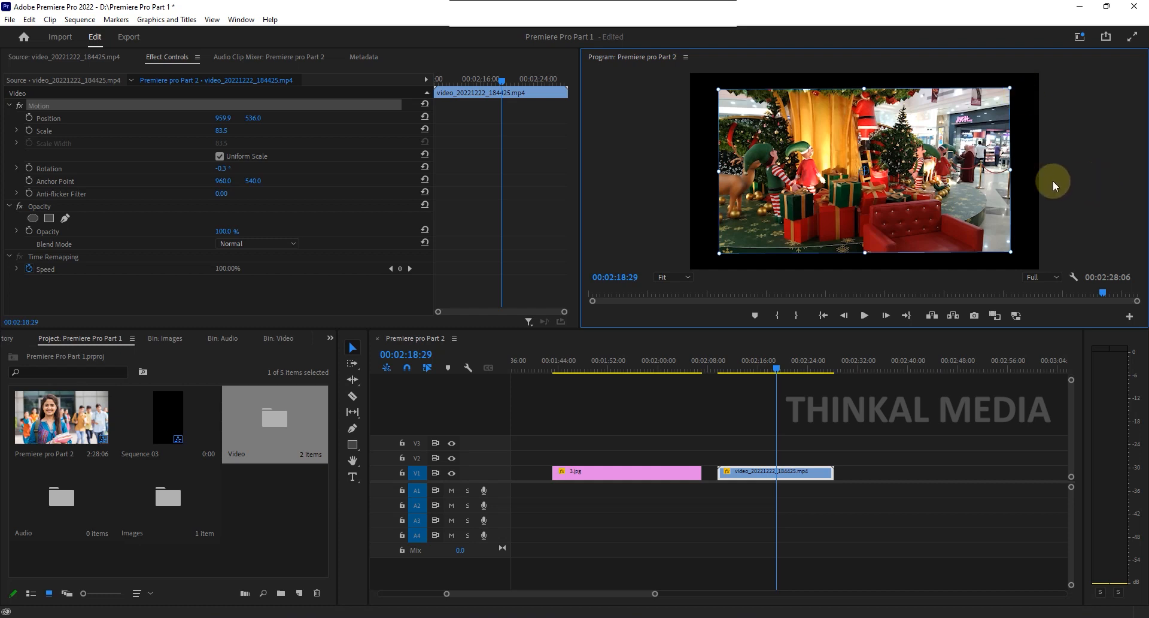
{"action": "left_click_drag", "start_coordinate": [1015, 84], "coordinate": [1048, 71]}
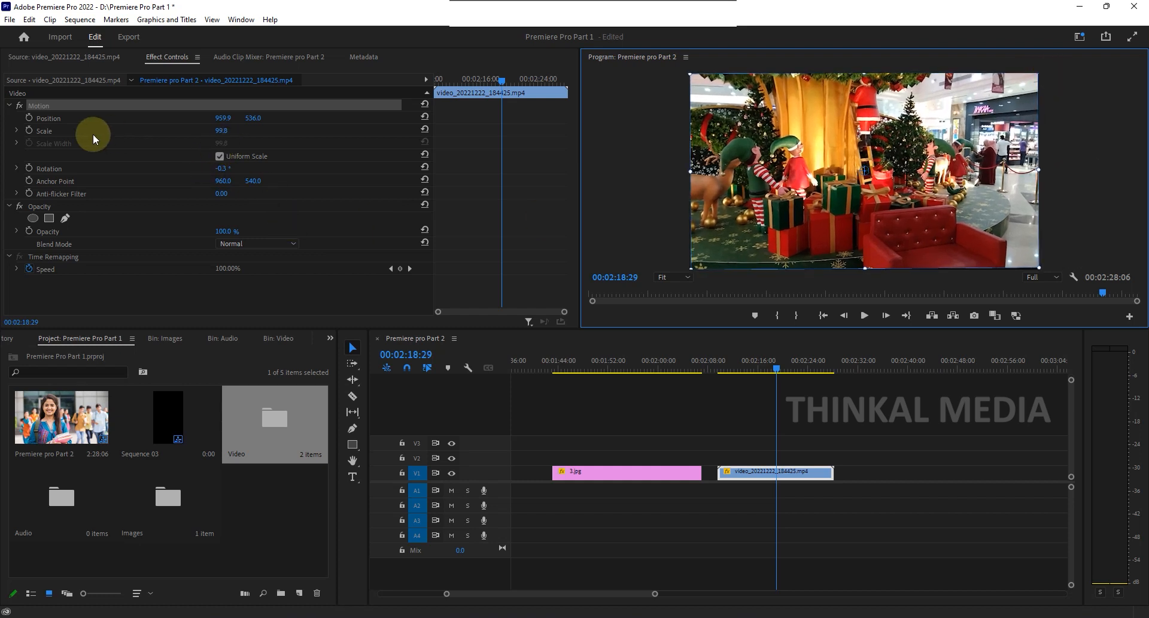
Rotate the video clip to about -180.3°, play it, and place the playhead at 00:02:13:29 to check it.
{"action": "left_click_drag", "start_coordinate": [219, 172], "coordinate": [192, 174]}
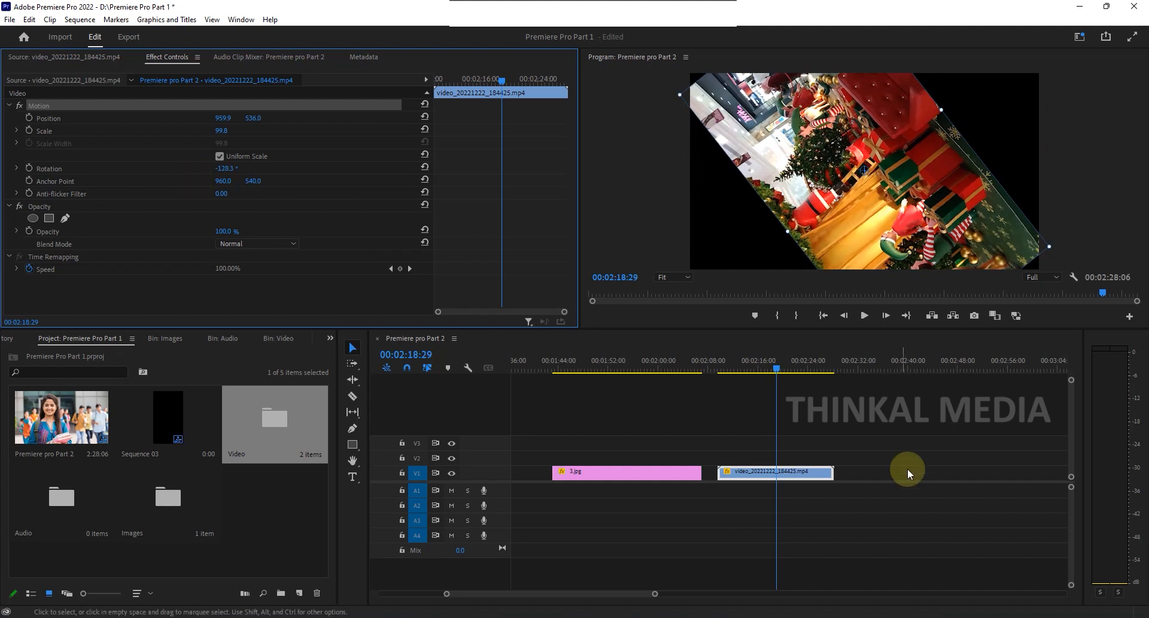
{"action": "key", "text": "space"}
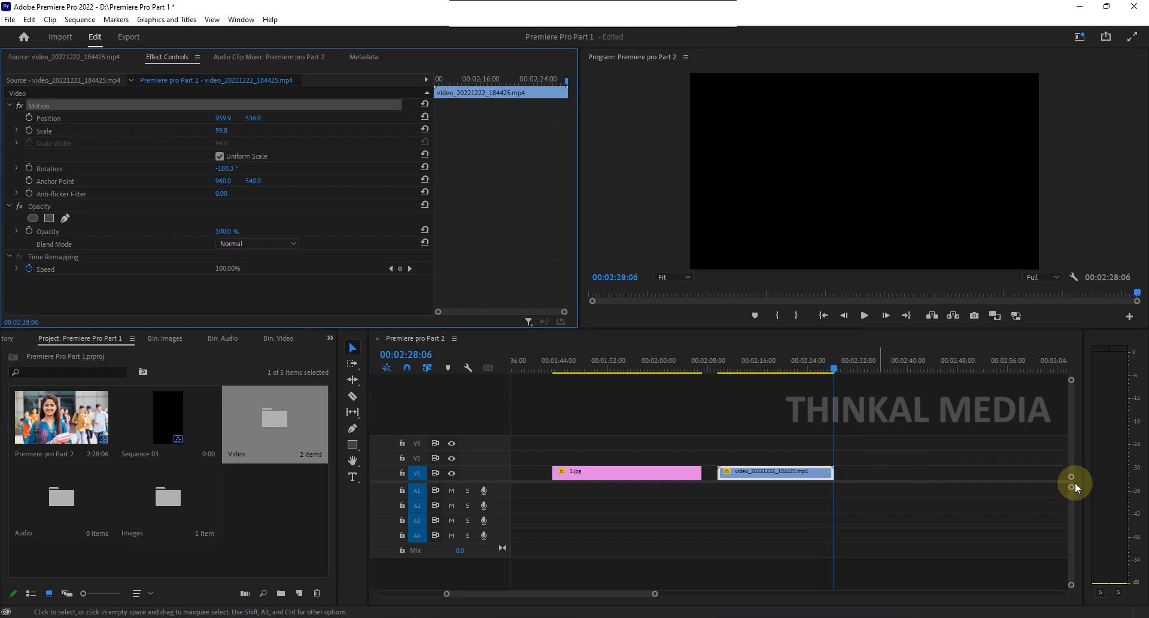
{"action": "left_click", "coordinate": [745, 364]}
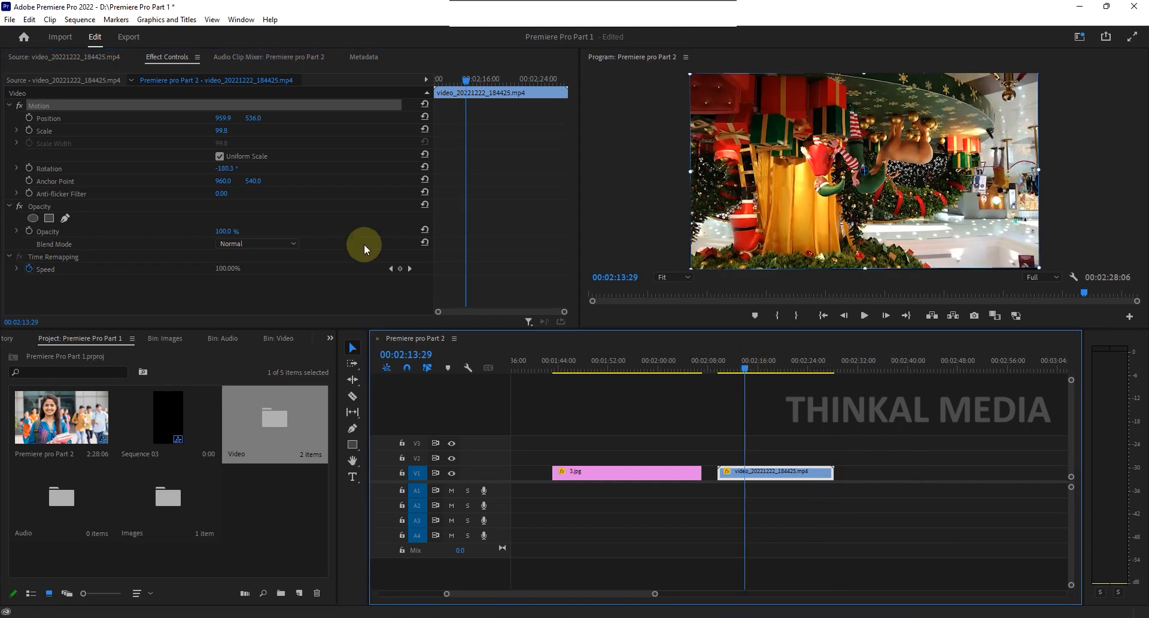